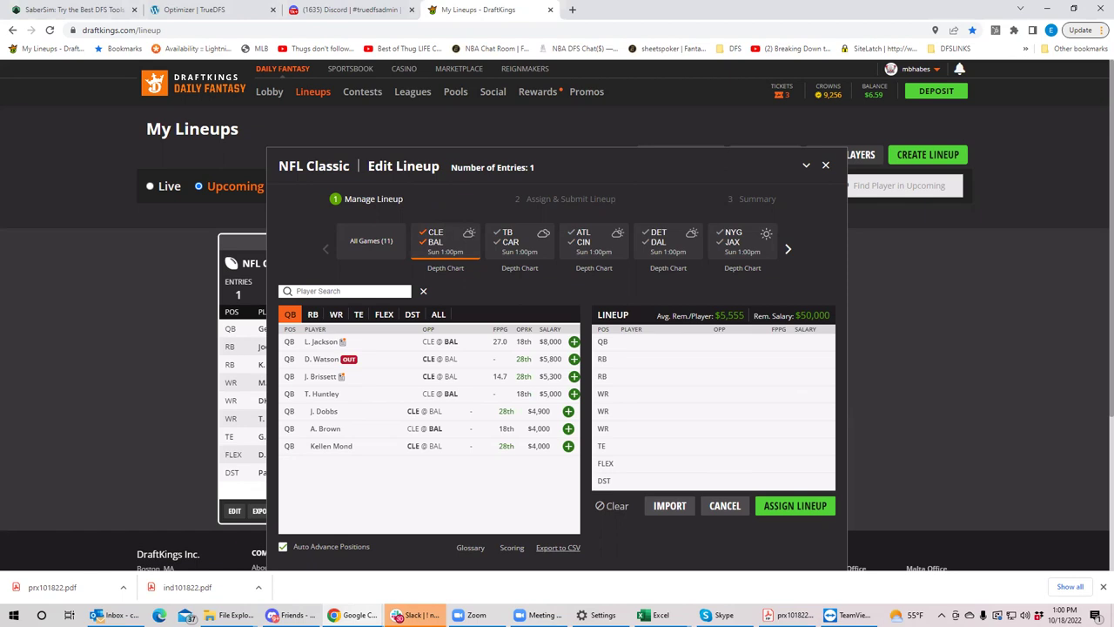
# Stack L. Jackson, M. Andrews and D. Duvernay from Baltimore with Cleveland receiver A. Cooper in the lineup.
pyautogui.hotkey('alt', 'Tab')
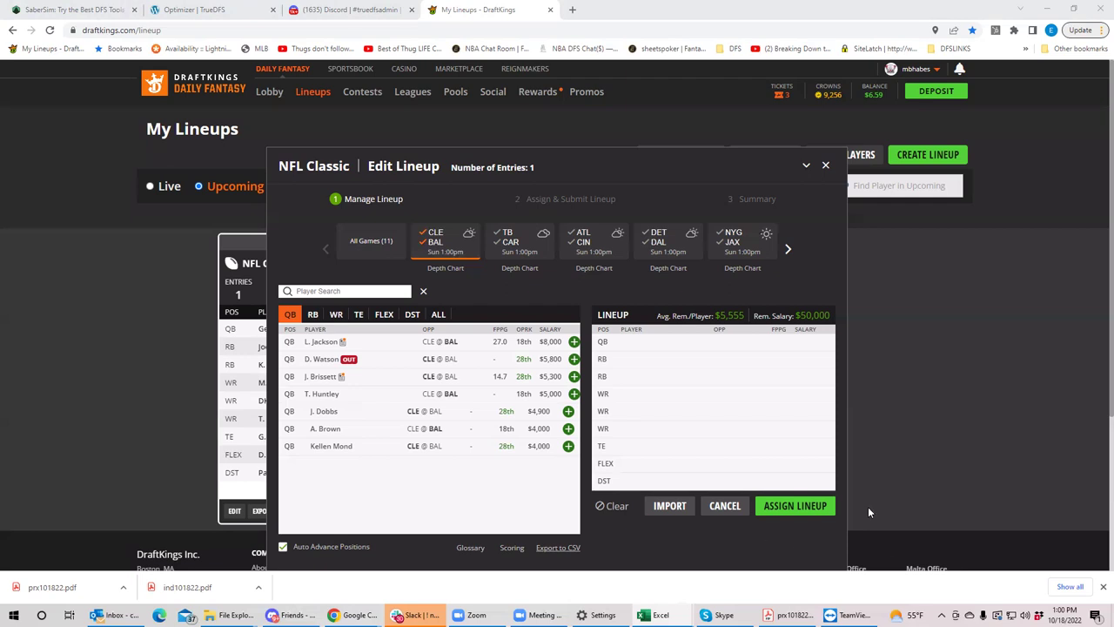
pyautogui.click(573, 341)
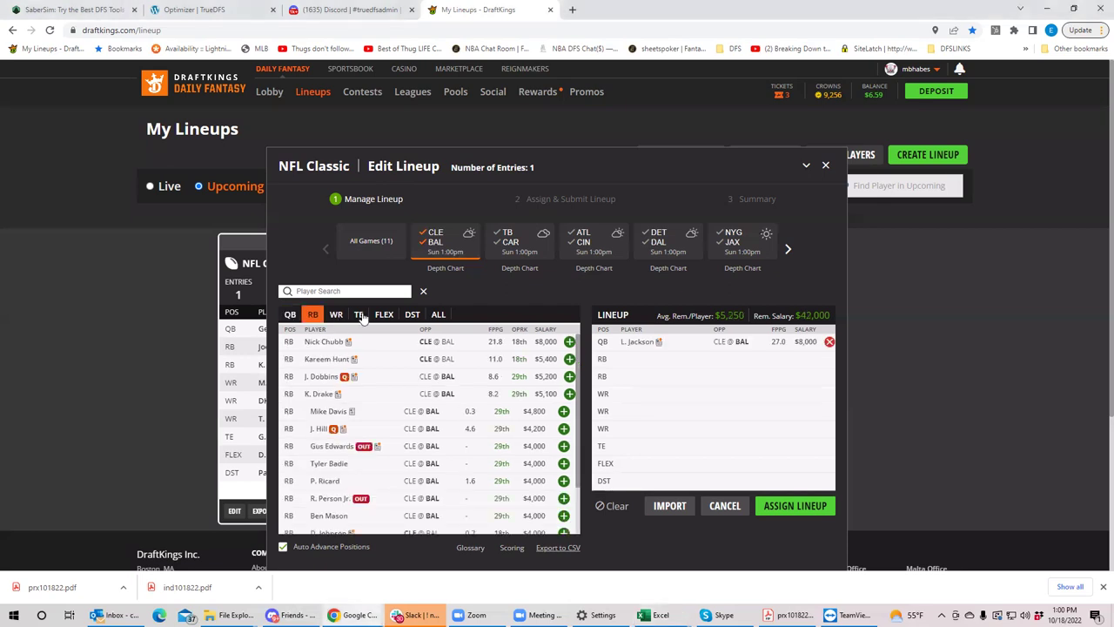
pyautogui.click(359, 314)
pyautogui.click(573, 341)
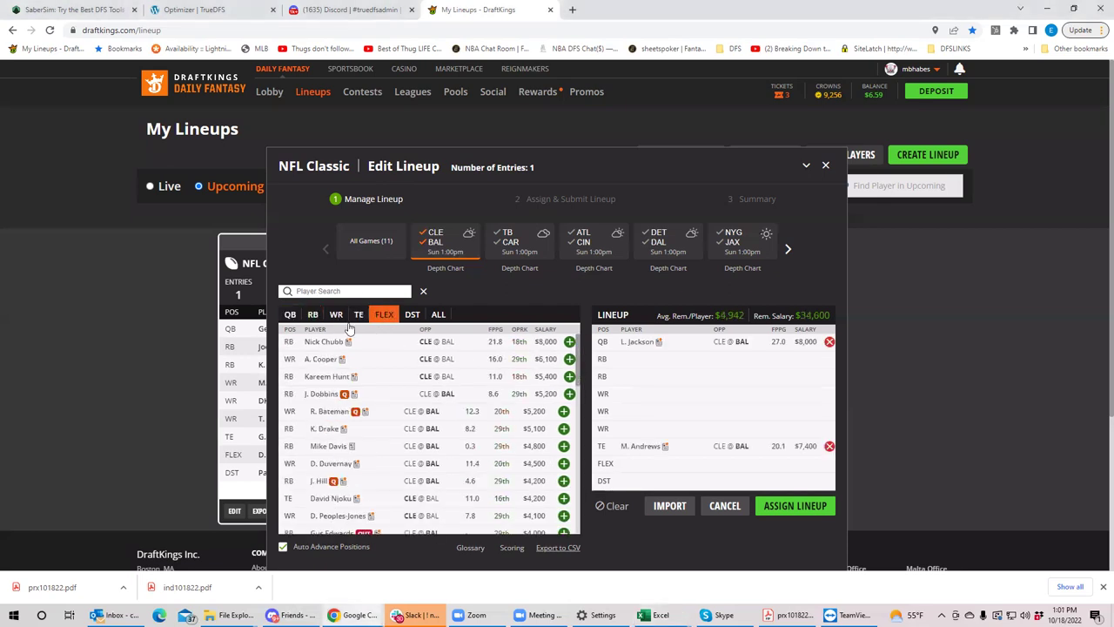
pyautogui.click(569, 376)
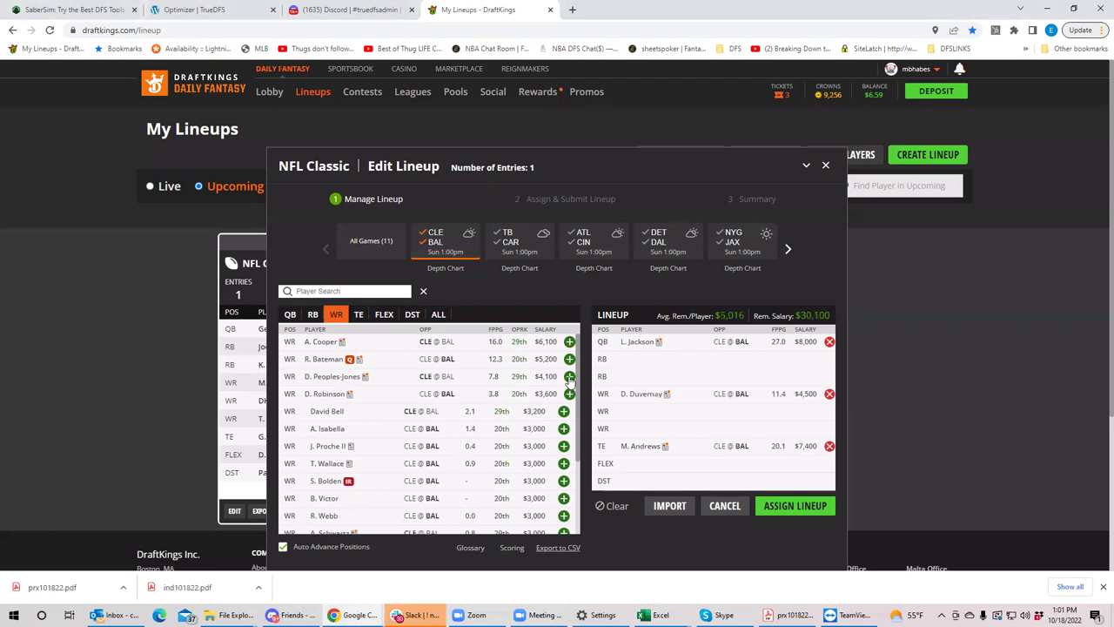
pyautogui.click(436, 242)
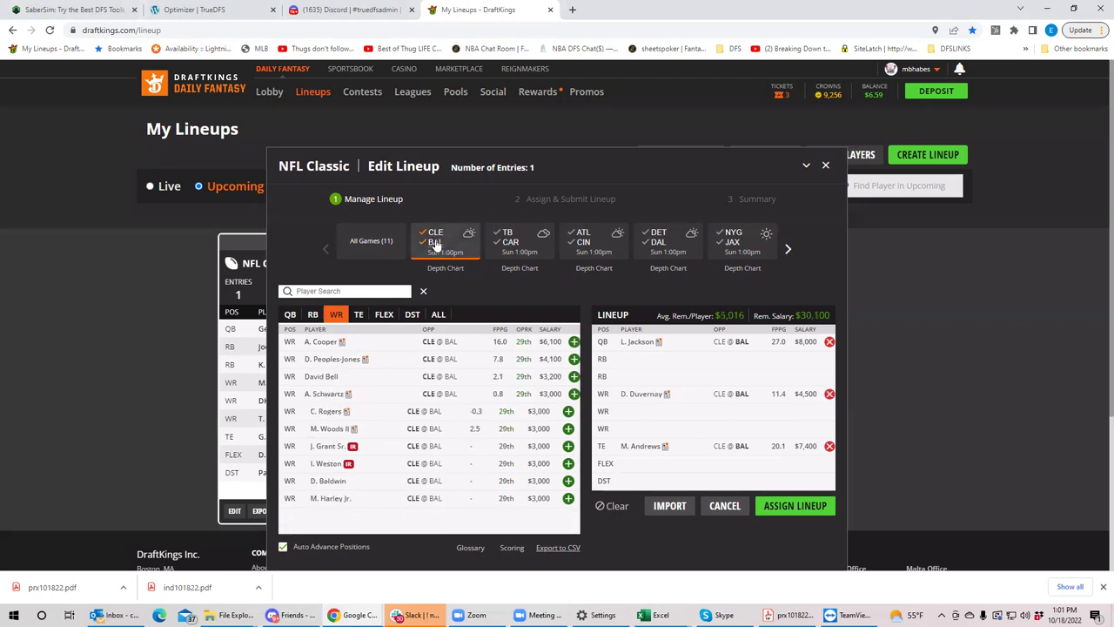
pyautogui.click(573, 342)
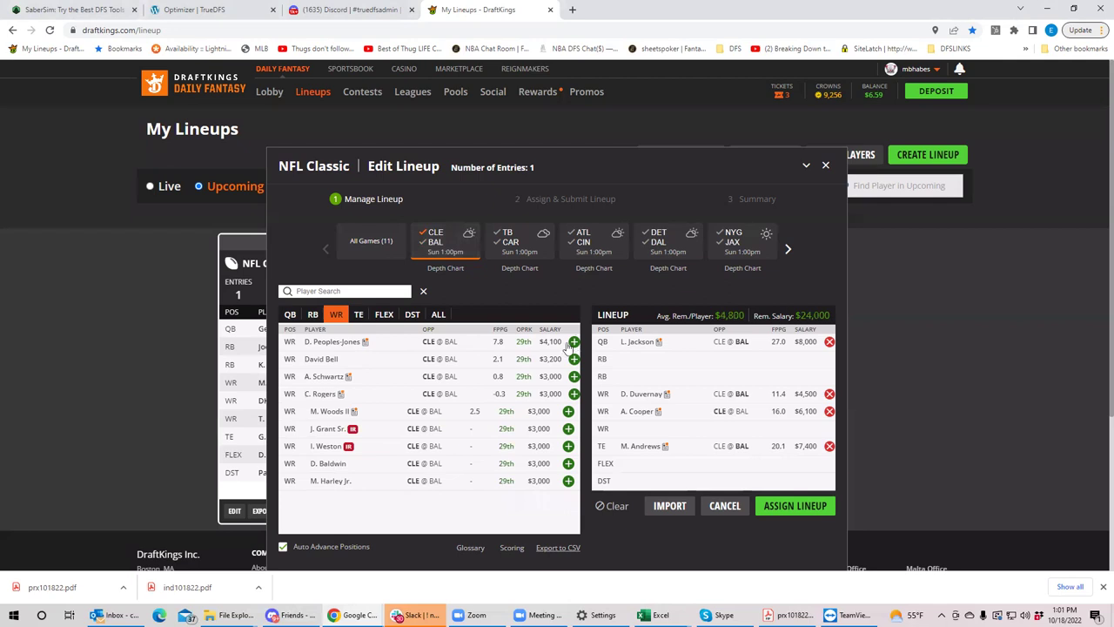
# Switch the player pool to the TB–CAR game and list its quarterbacks.
pyautogui.click(393, 256)
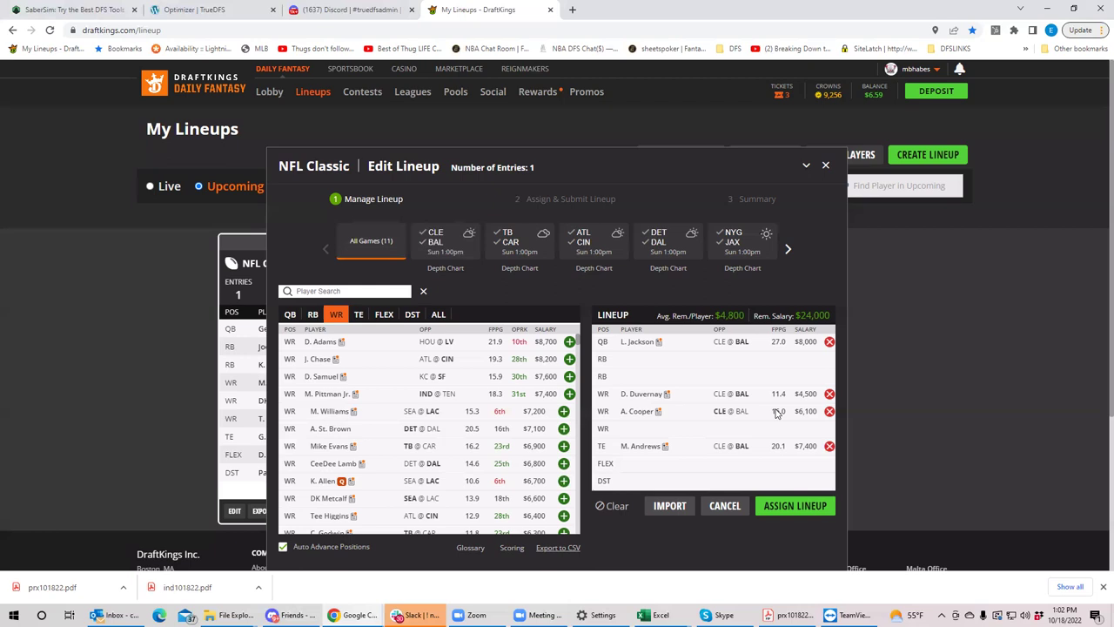
pyautogui.click(509, 248)
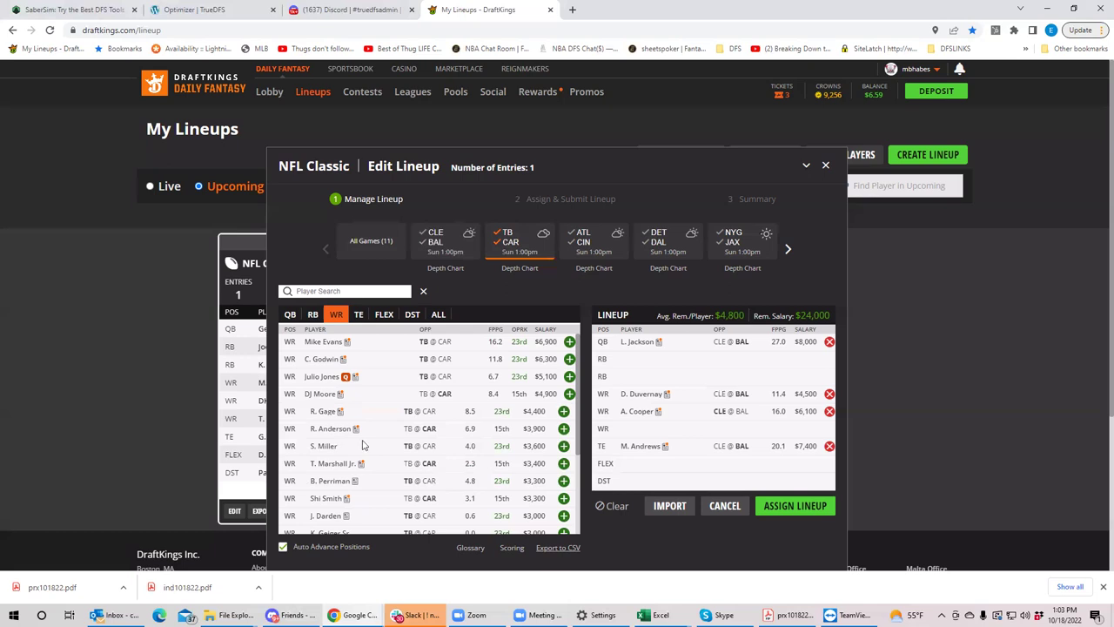
pyautogui.click(291, 316)
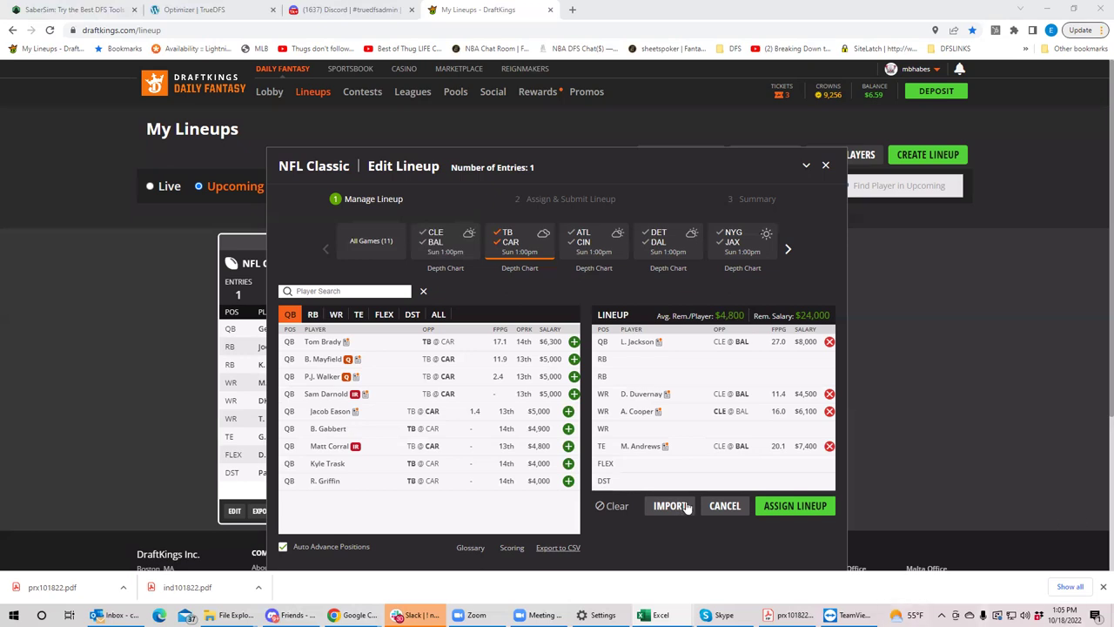
# Remove M. Andrews, A. Cooper, D. Duvernay and L. Jackson from the lineup.
pyautogui.click(830, 446)
pyautogui.click(830, 411)
pyautogui.click(829, 393)
pyautogui.click(829, 341)
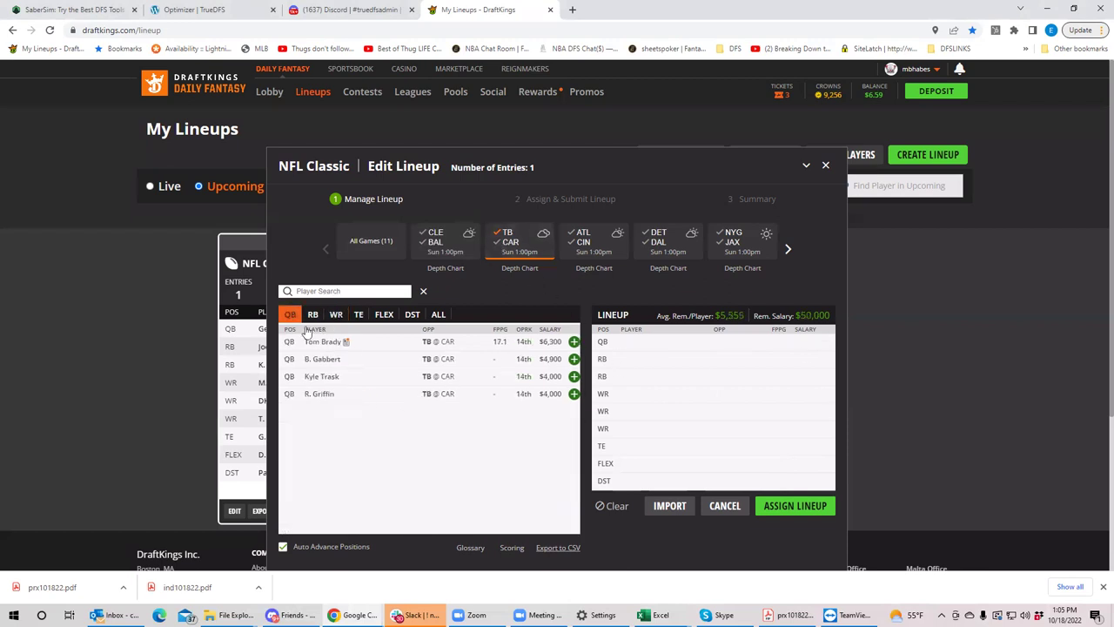
# Add Tampa Bay's Tom Brady at quarterback with Mike Evans and C. Godwin at wide receiver.
pyautogui.click(573, 341)
pyautogui.click(338, 316)
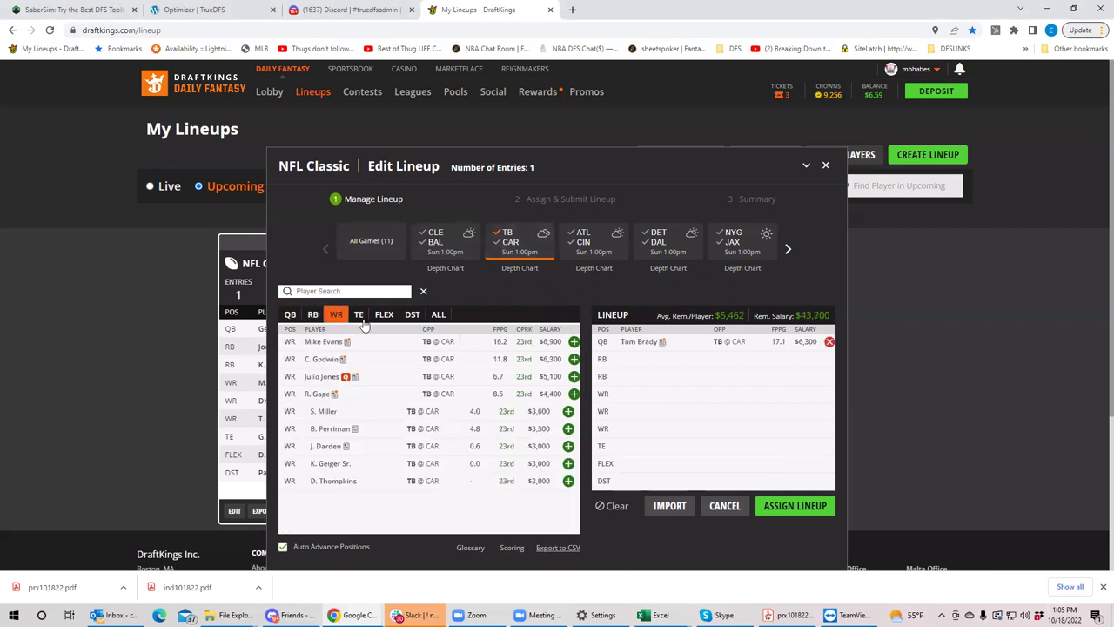
pyautogui.click(573, 341)
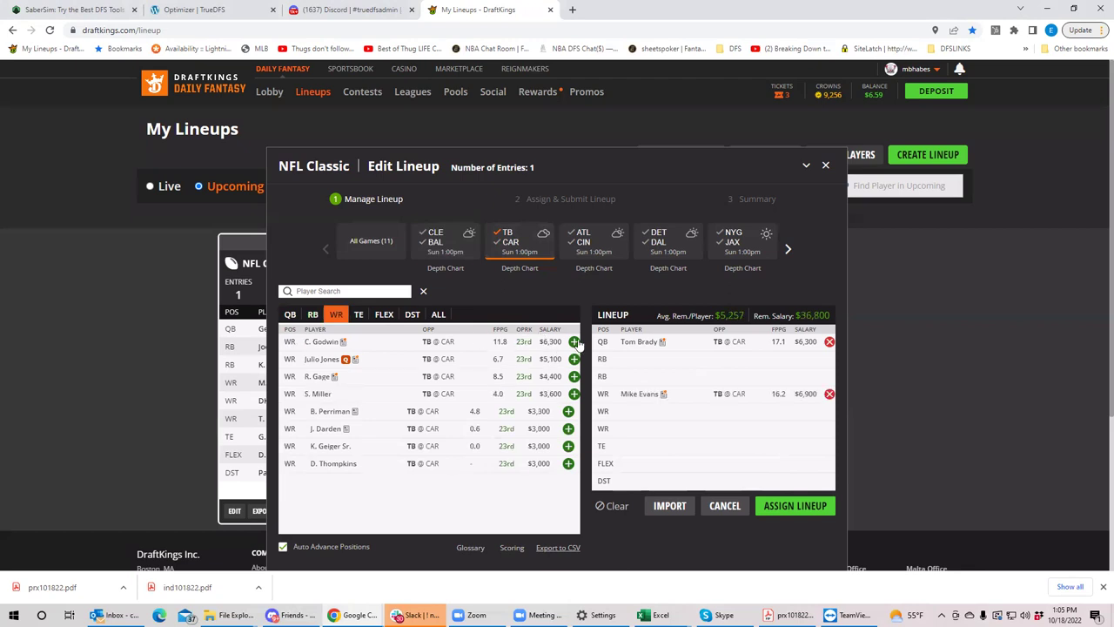
pyautogui.click(574, 341)
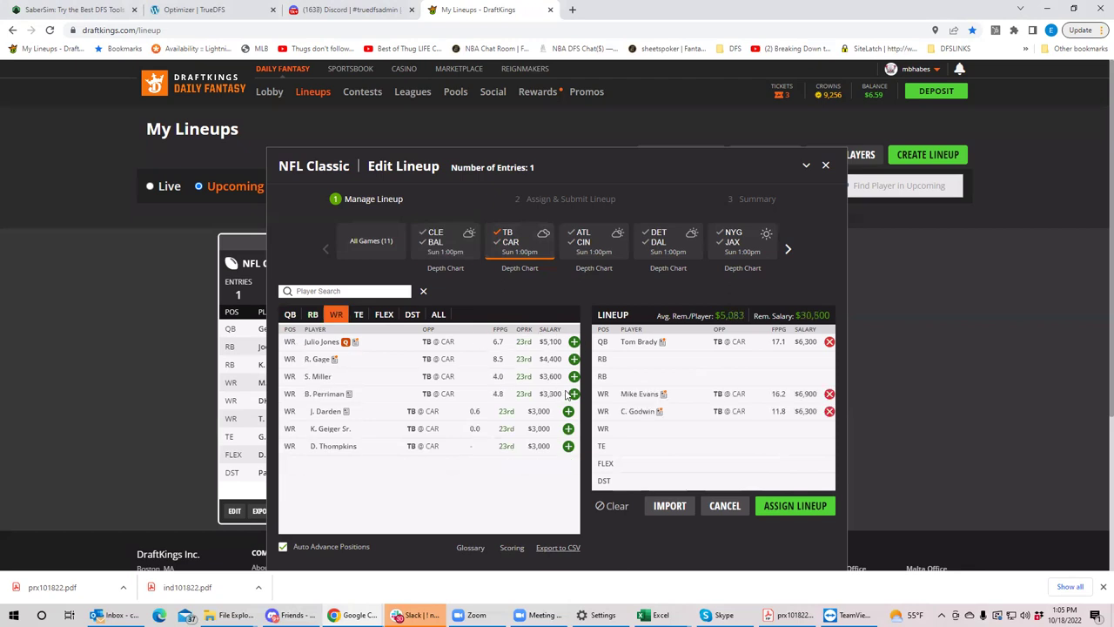
# Try Carolina's C. McCaffrey in a running back slot and take him back out of the lineup.
pyautogui.click(502, 249)
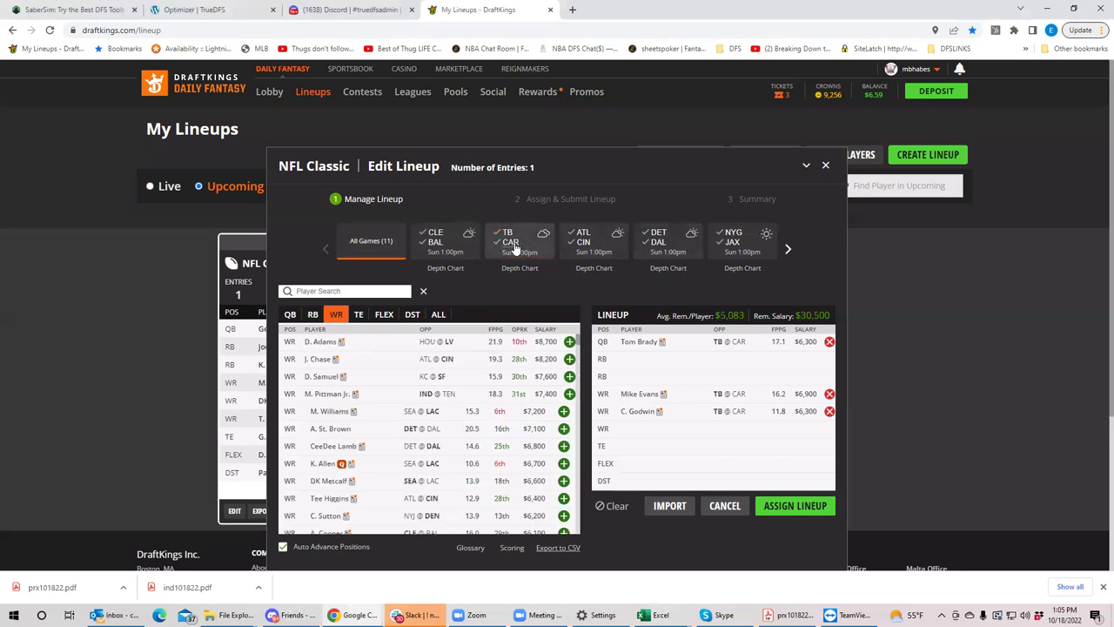
pyautogui.click(514, 249)
pyautogui.click(312, 314)
pyautogui.click(574, 342)
pyautogui.click(829, 359)
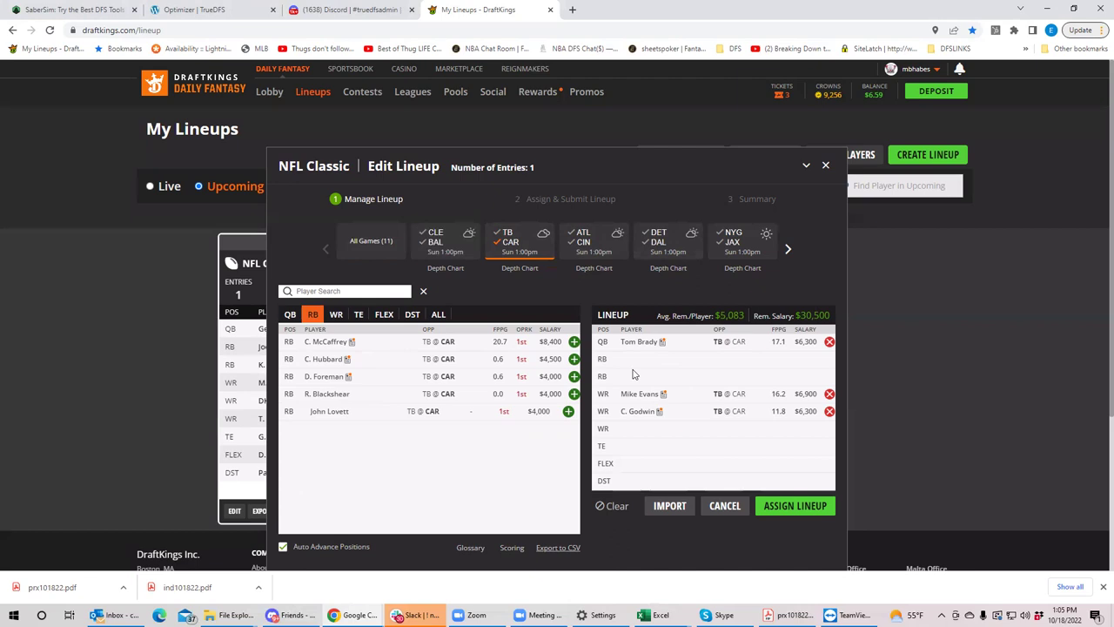
# Review Carolina's wide receivers and tight ends as options for the other side of the stack.
pyautogui.click(337, 315)
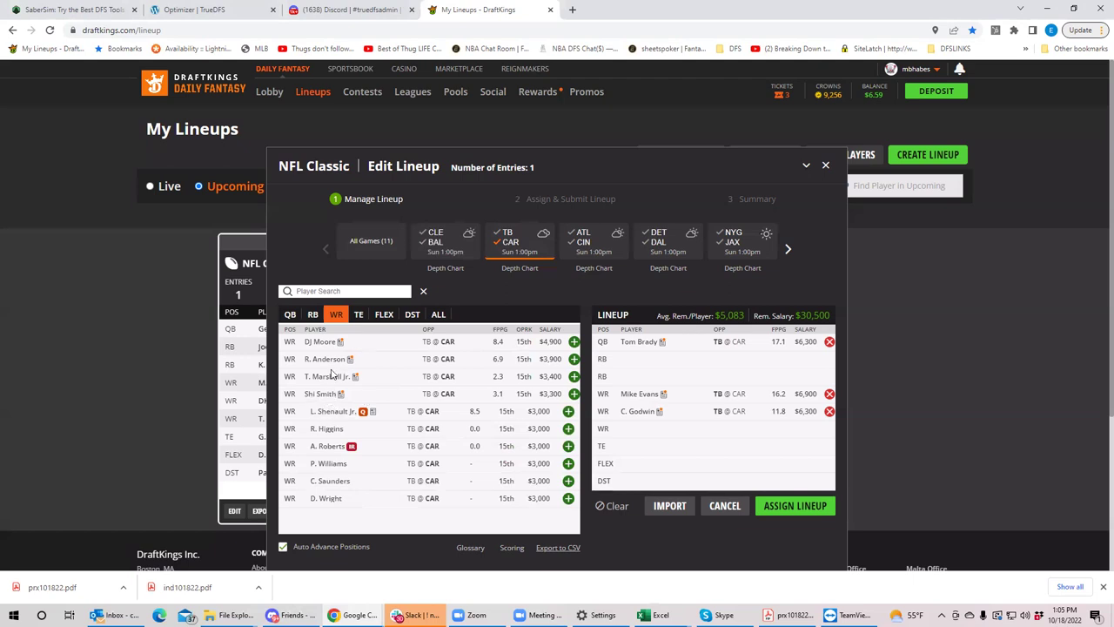
pyautogui.click(359, 316)
pyautogui.click(337, 315)
# Show all games in the player pool and add the Buccaneers as the lineup's defense.
pyautogui.click(514, 247)
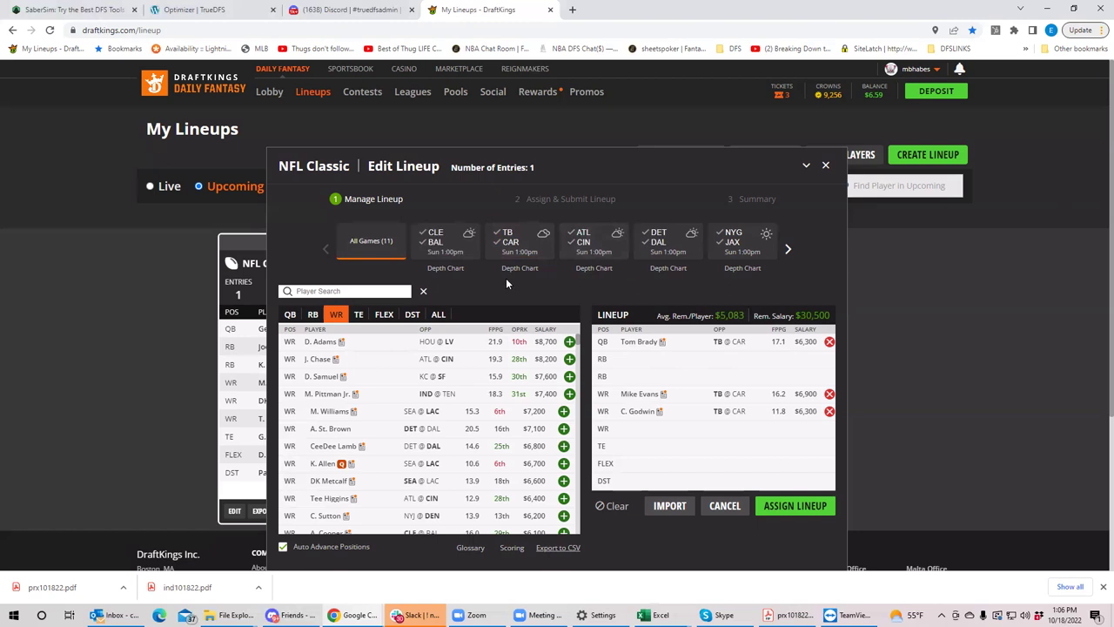
pyautogui.click(412, 314)
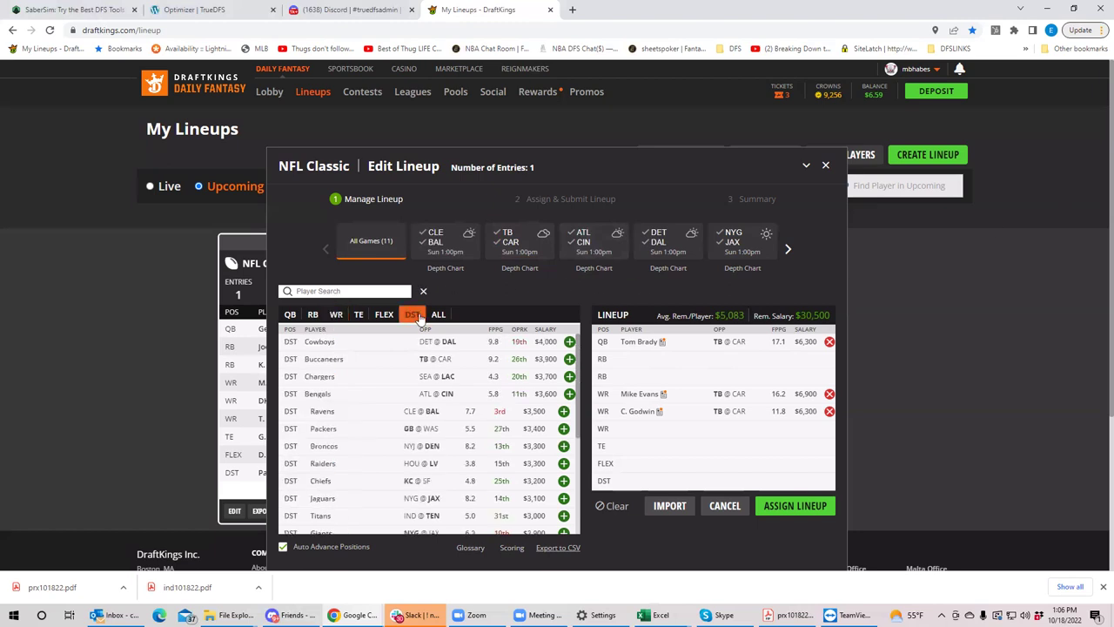
pyautogui.click(569, 358)
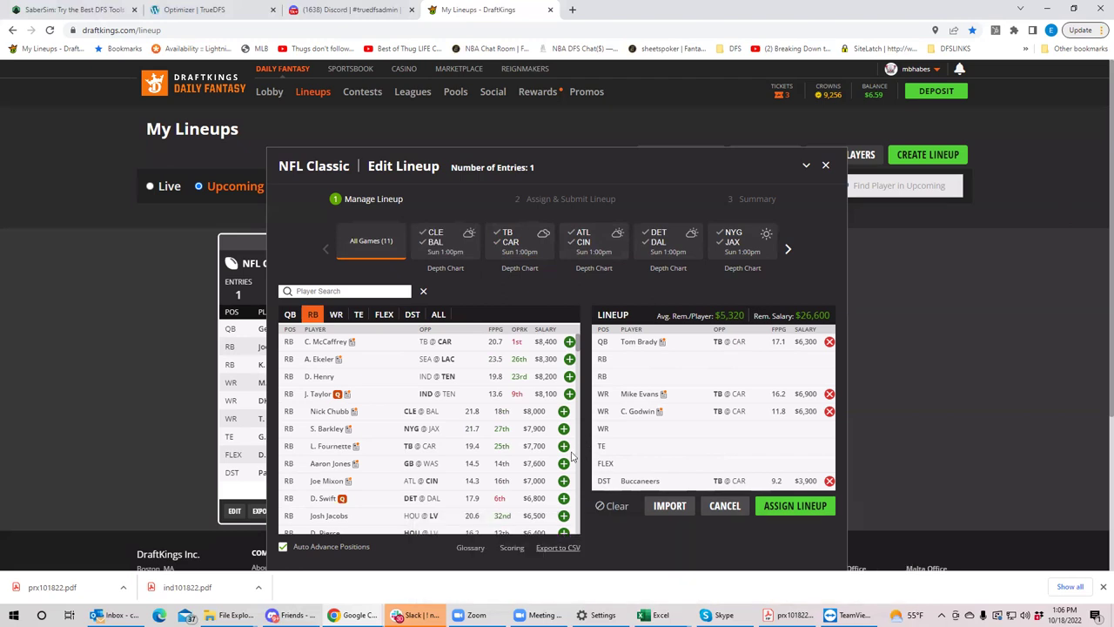
# Limit the player pool to the ATL–CIN game and empty the lineup of its four Tampa Bay picks.
pyautogui.click(574, 237)
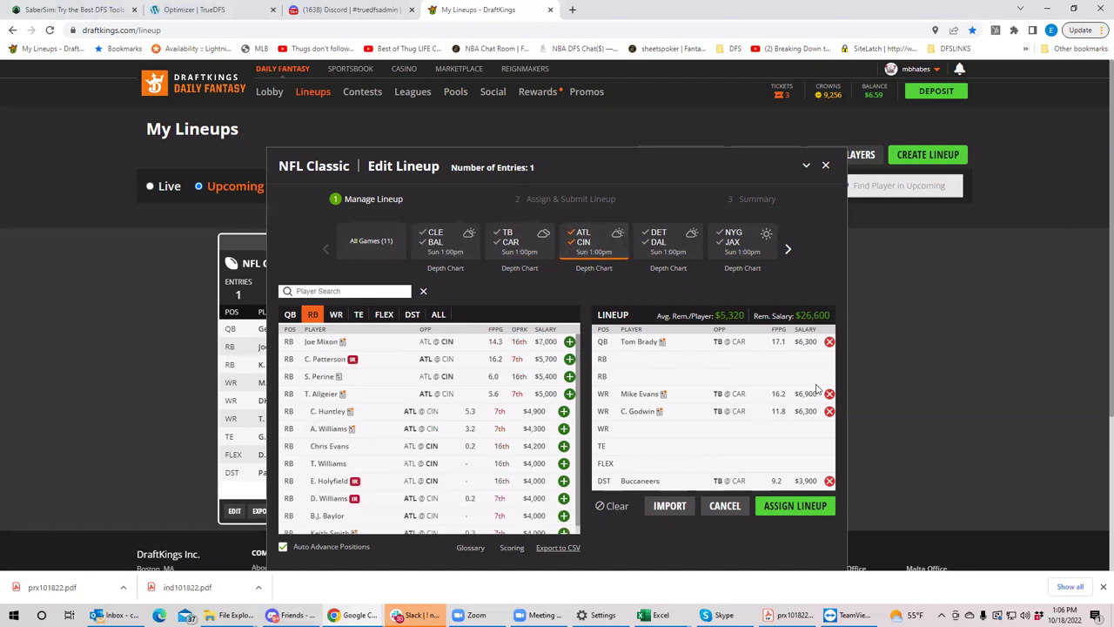
pyautogui.click(829, 411)
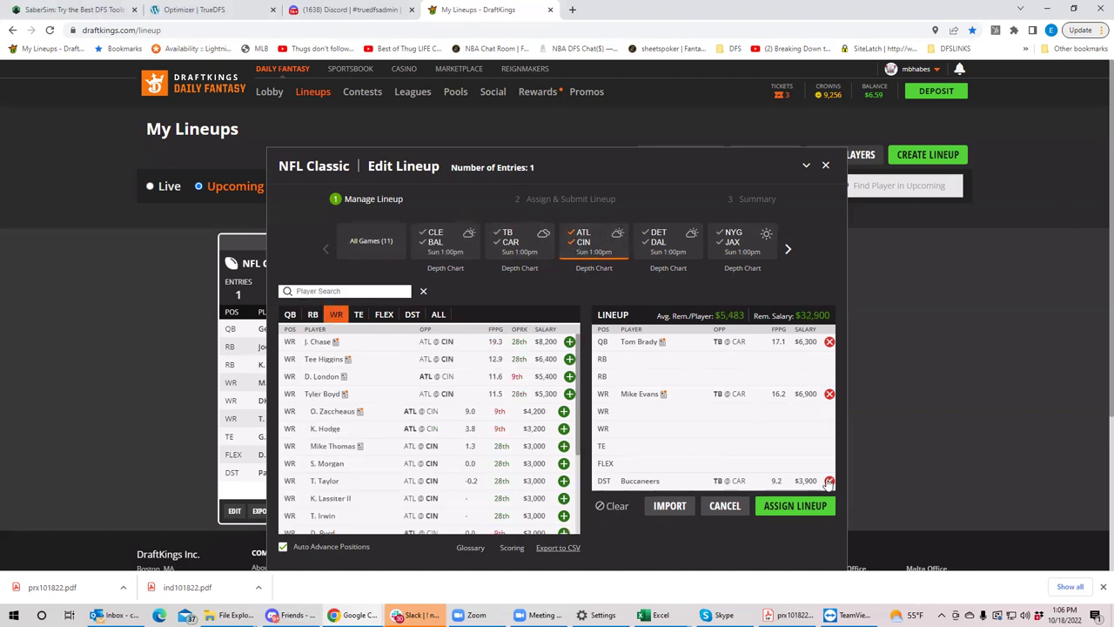
pyautogui.click(829, 480)
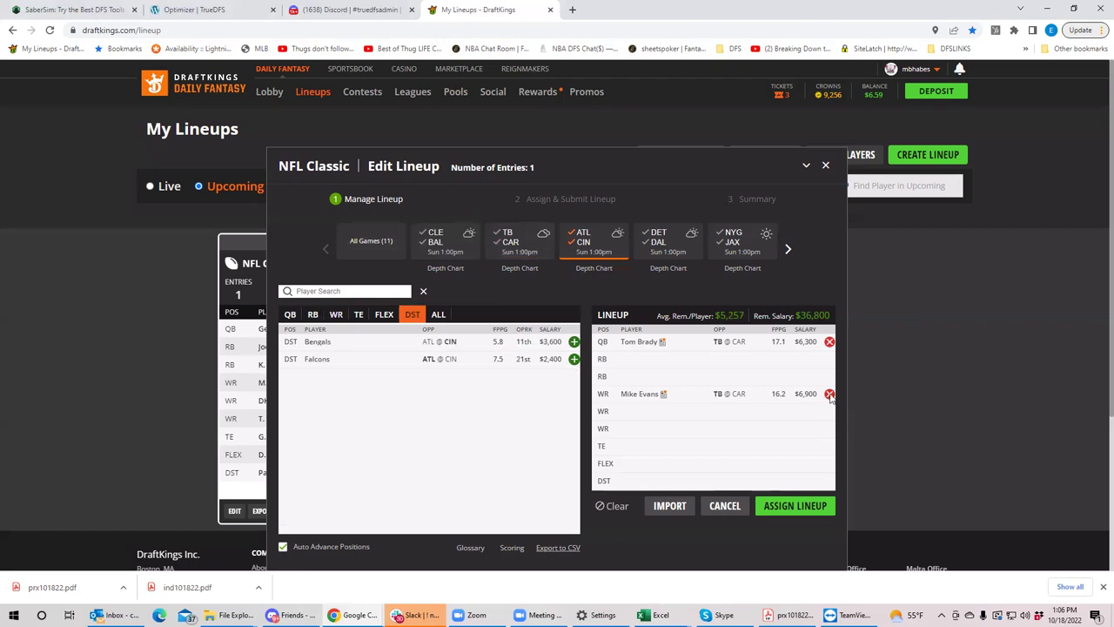
pyautogui.click(828, 395)
pyautogui.click(828, 341)
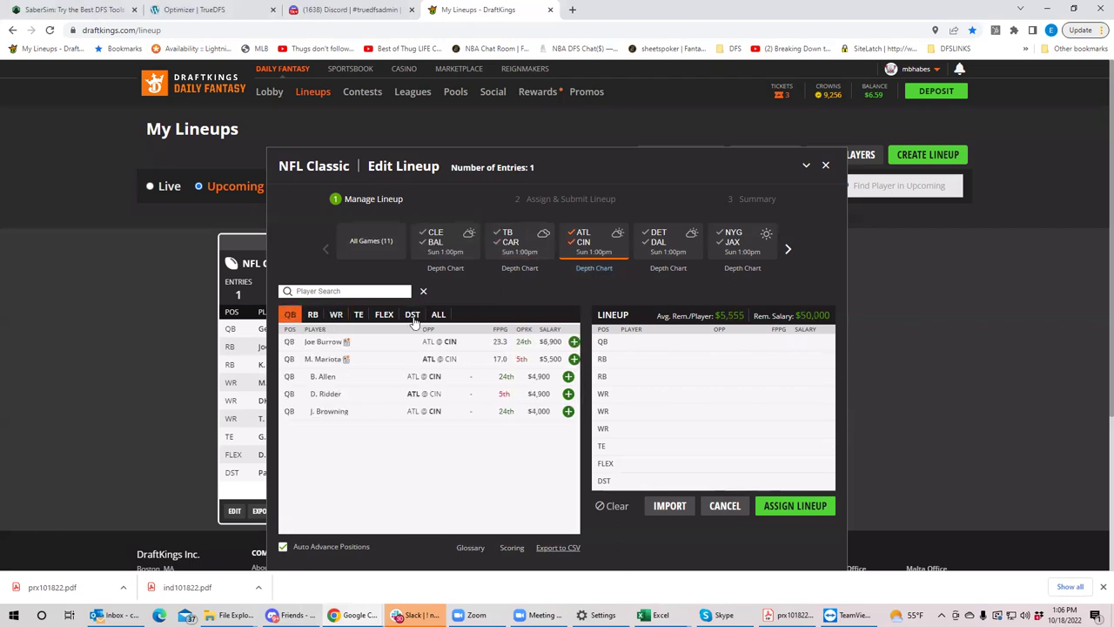
# Add Cincinnati's Joe Mixon at running back and Joe Burrow at quarterback.
pyautogui.click(313, 314)
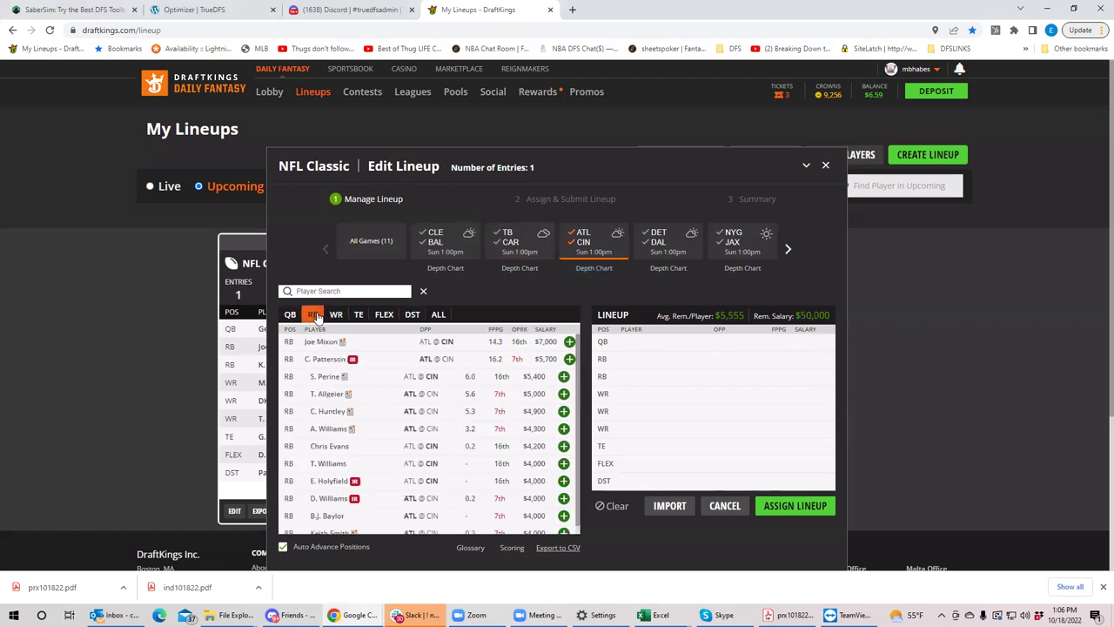
pyautogui.click(568, 342)
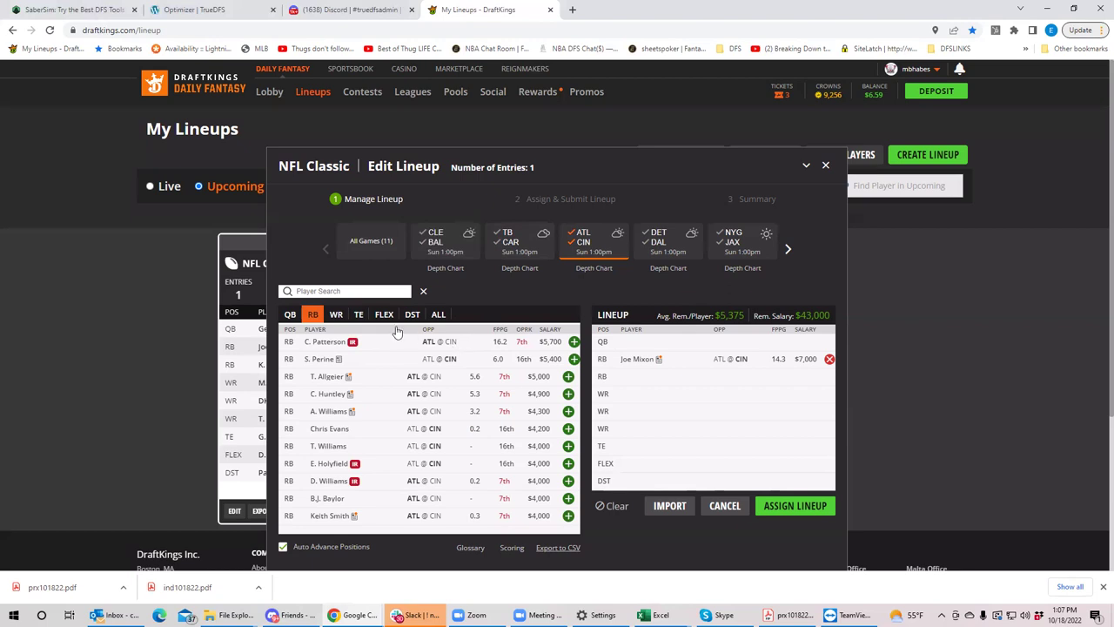
pyautogui.click(574, 234)
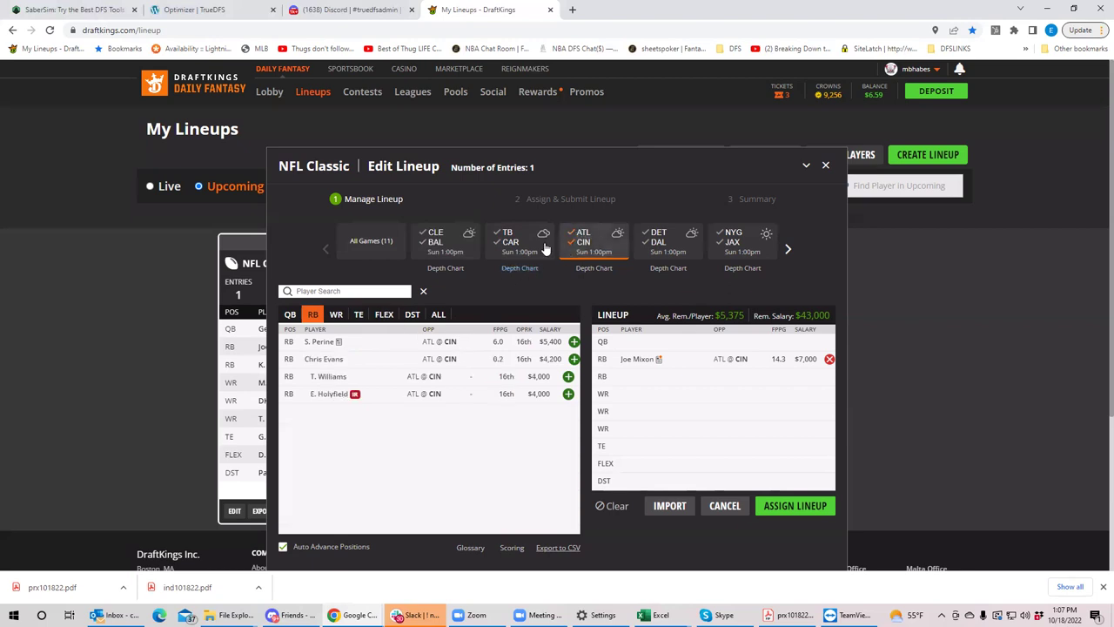
pyautogui.click(290, 315)
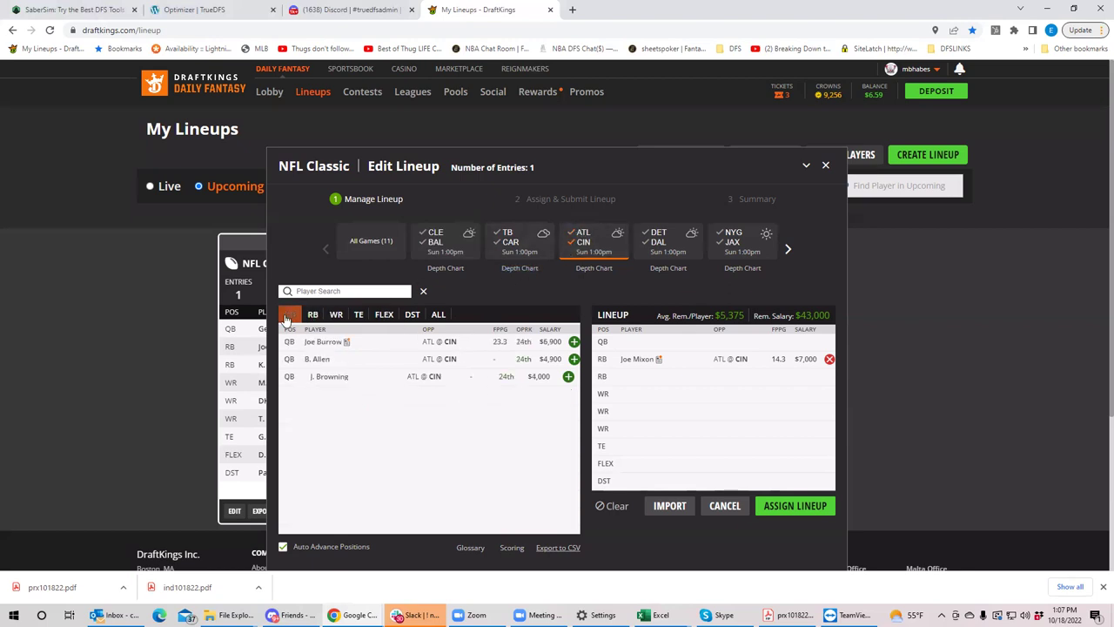
pyautogui.click(574, 342)
# Add Cincinnati's J. Chase and Tee Higgins in the first two wide receiver slots.
pyautogui.click(336, 316)
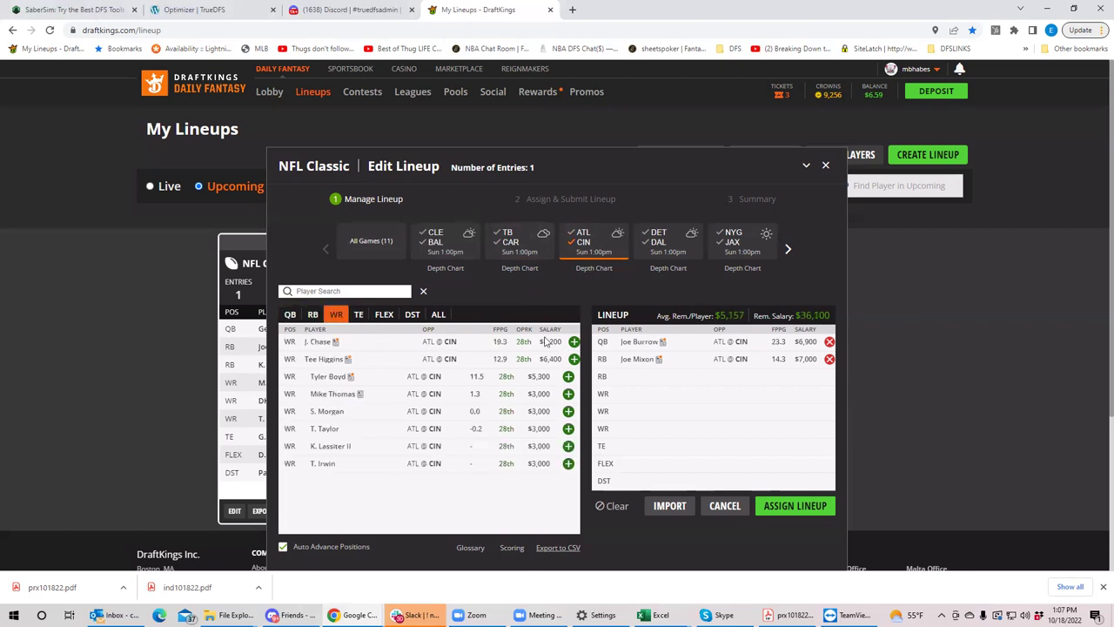
pyautogui.click(574, 341)
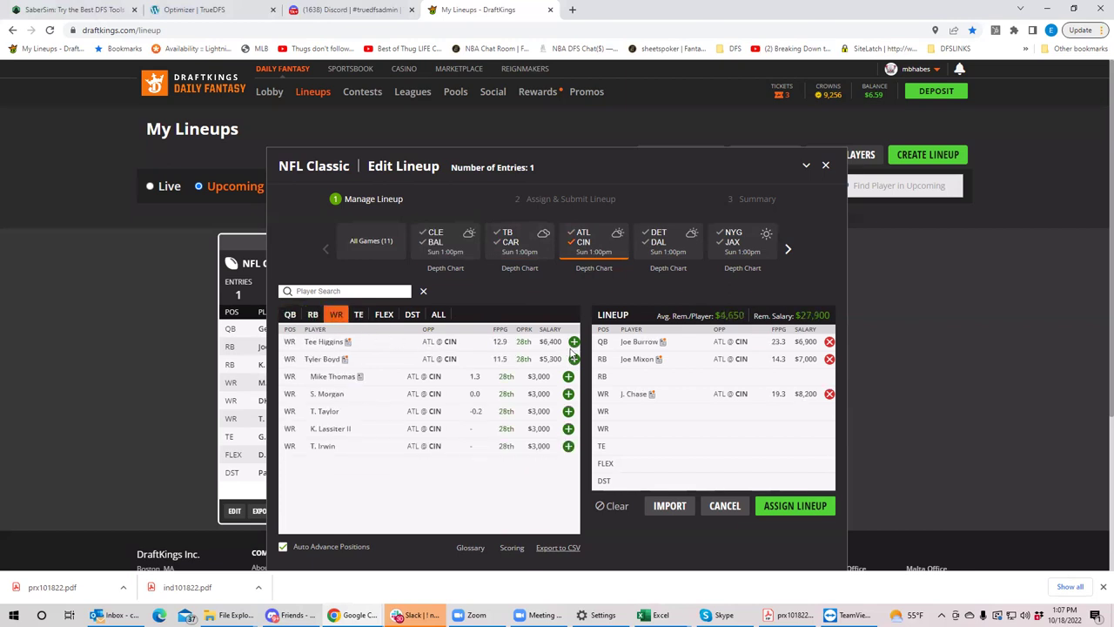
pyautogui.click(573, 341)
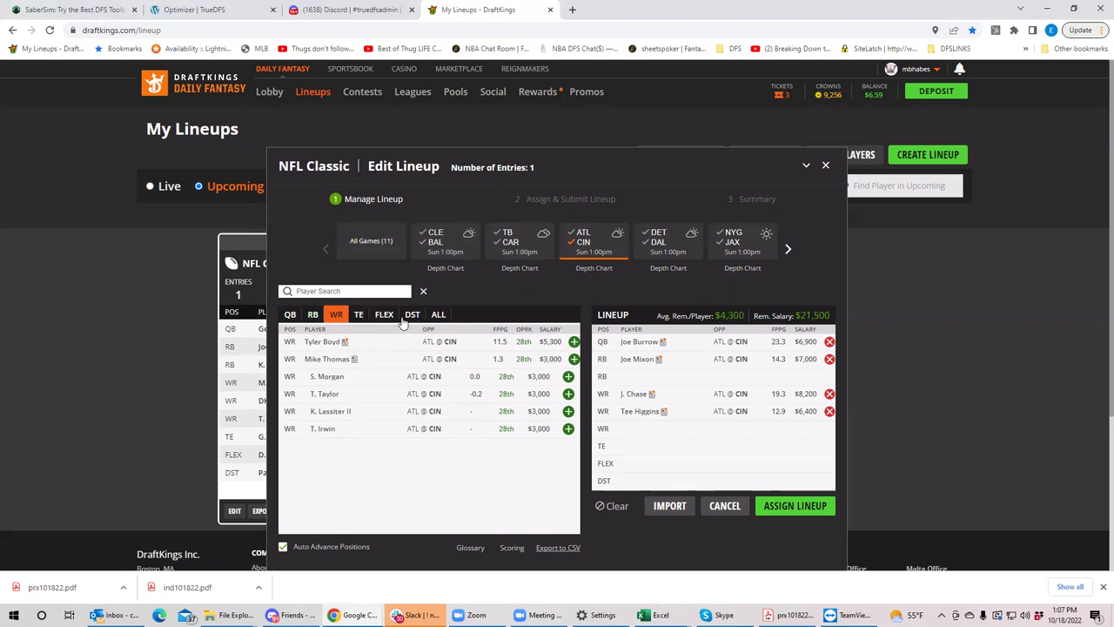
# Add Atlanta's Kyle Pitts at tight end and D. London at wide receiver.
pyautogui.click(358, 314)
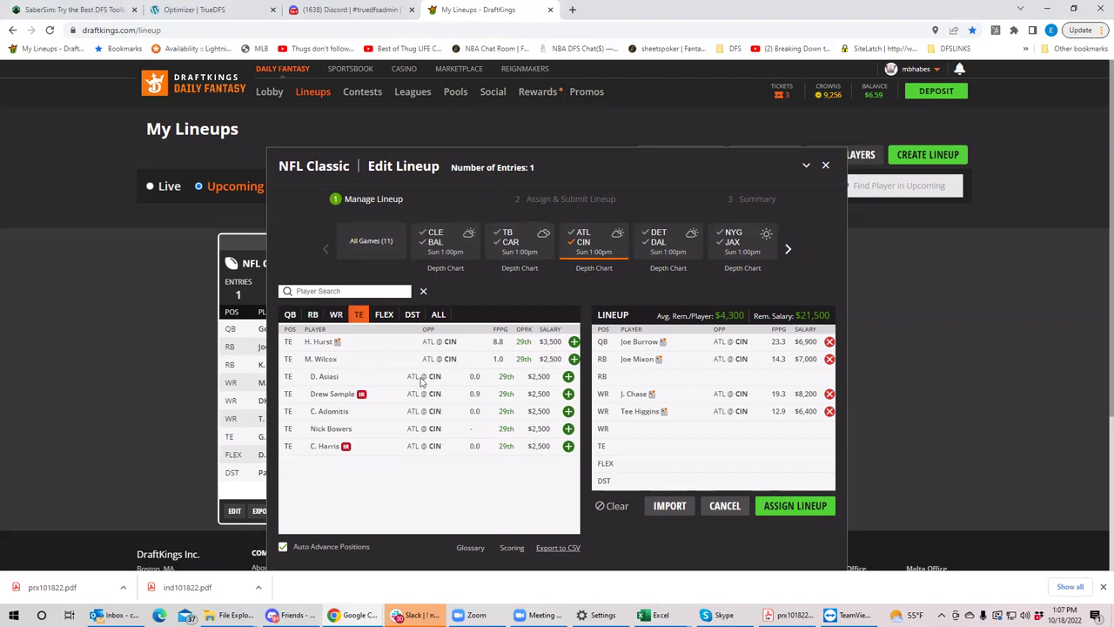
pyautogui.click(579, 234)
pyautogui.click(568, 343)
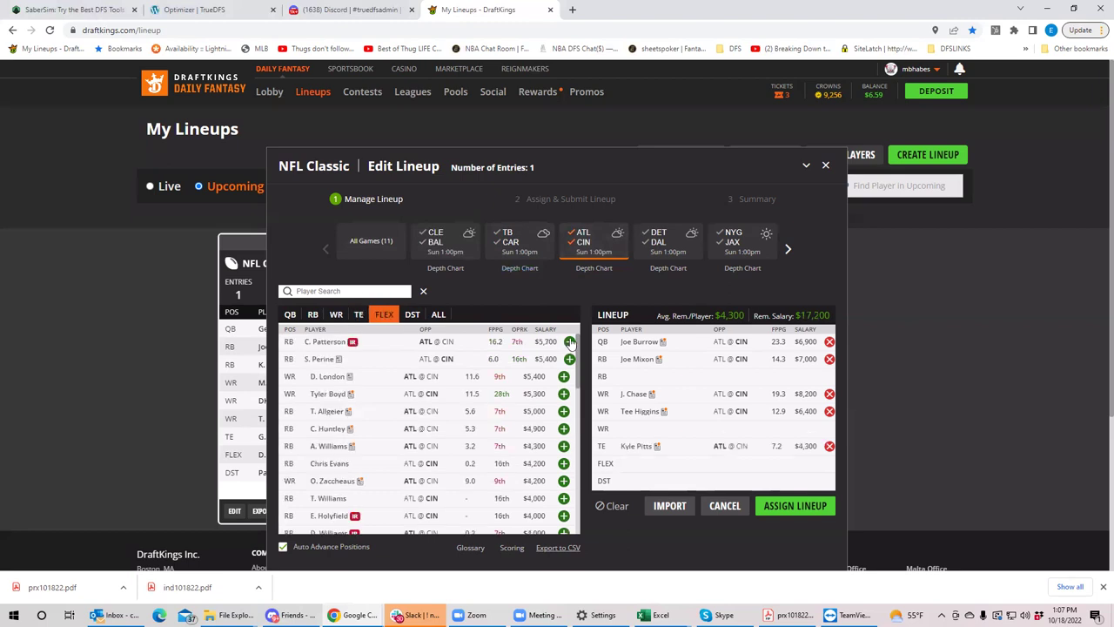
pyautogui.click(336, 315)
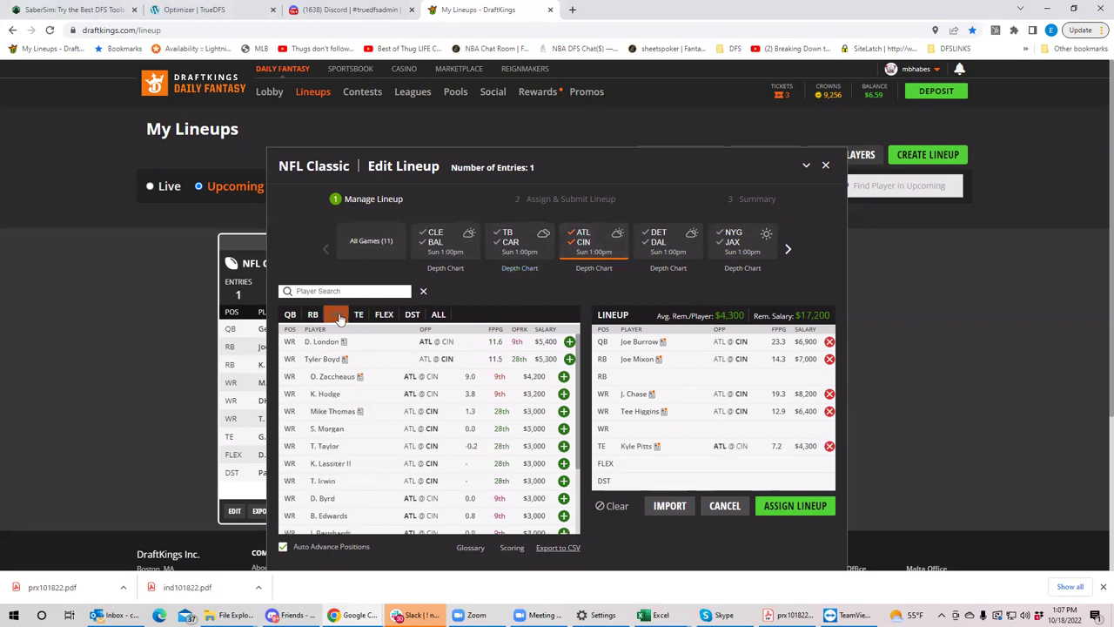
pyautogui.click(569, 341)
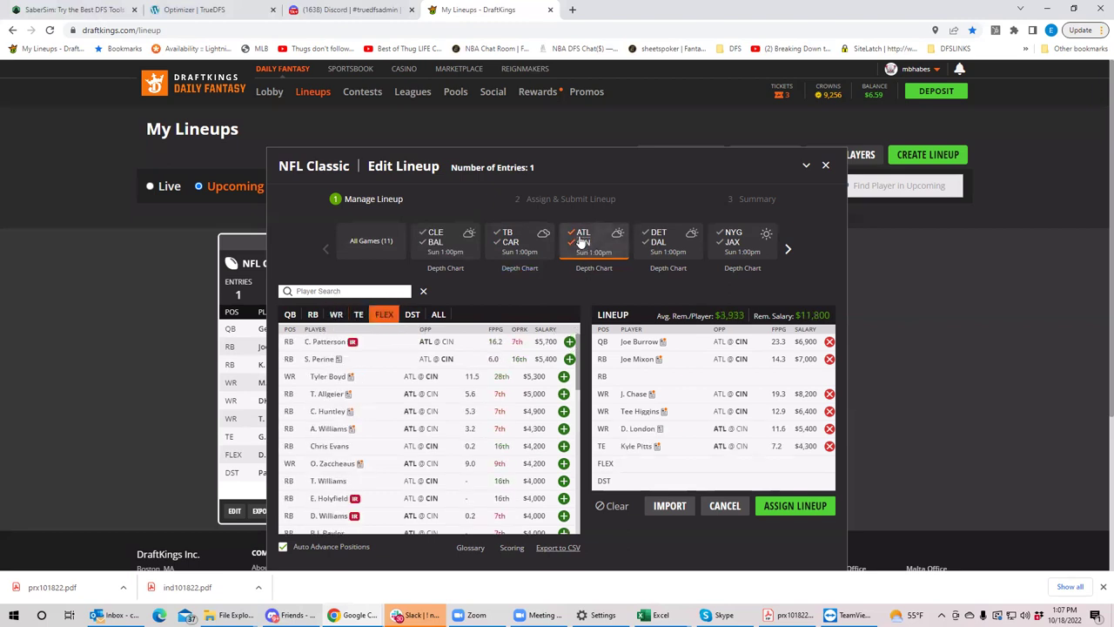
# Switch the player pool from the ATL–CIN game to DET–DAL and list that game's quarterbacks.
pyautogui.click(582, 242)
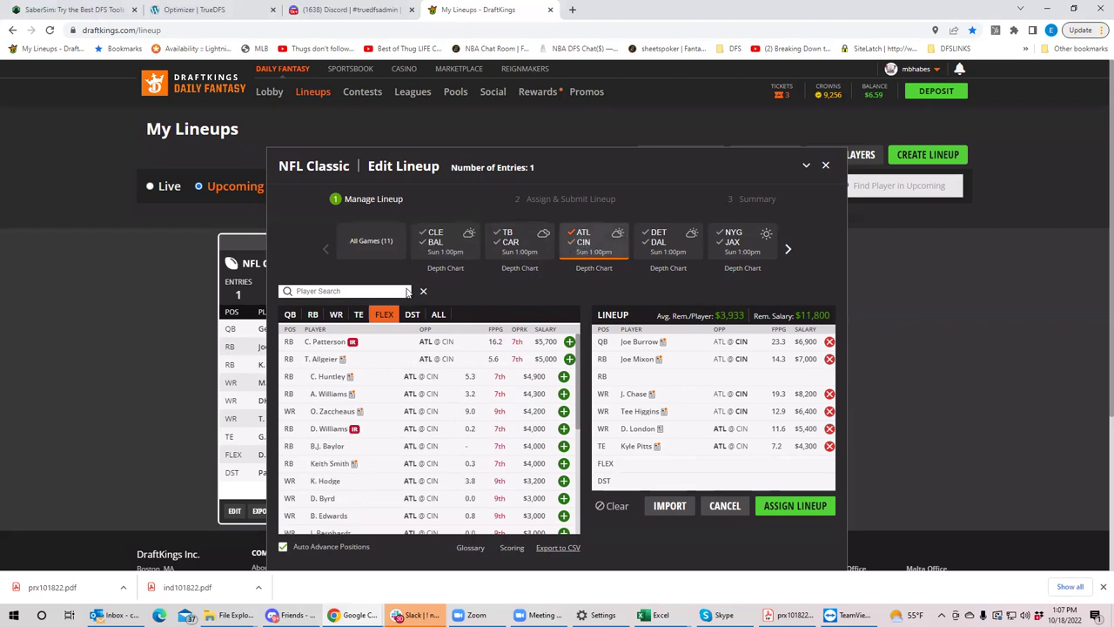
pyautogui.click(579, 248)
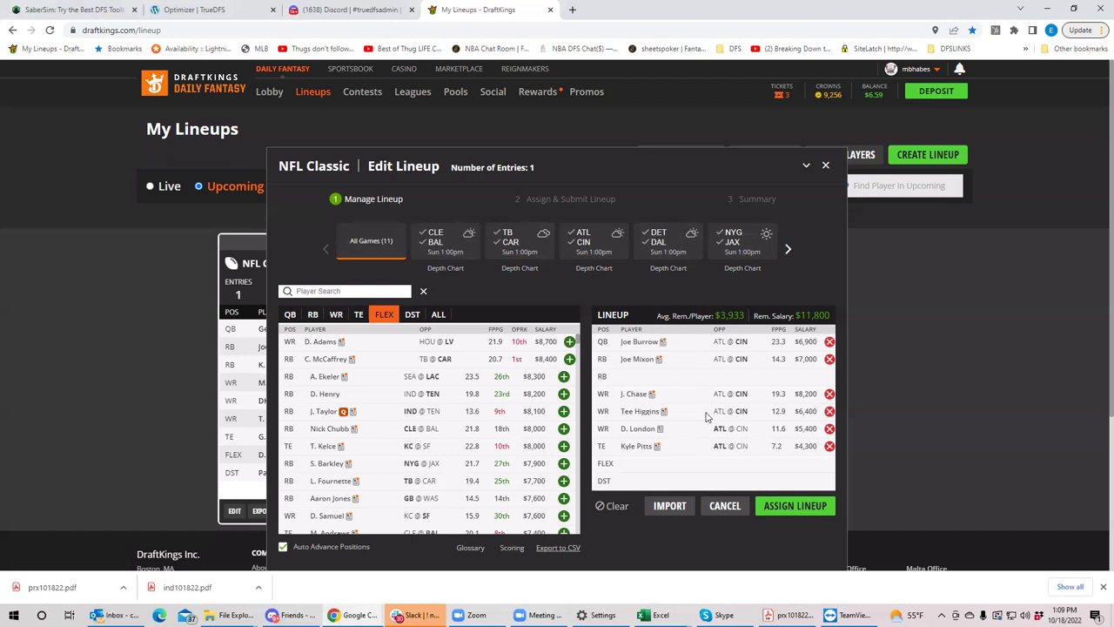
pyautogui.click(671, 244)
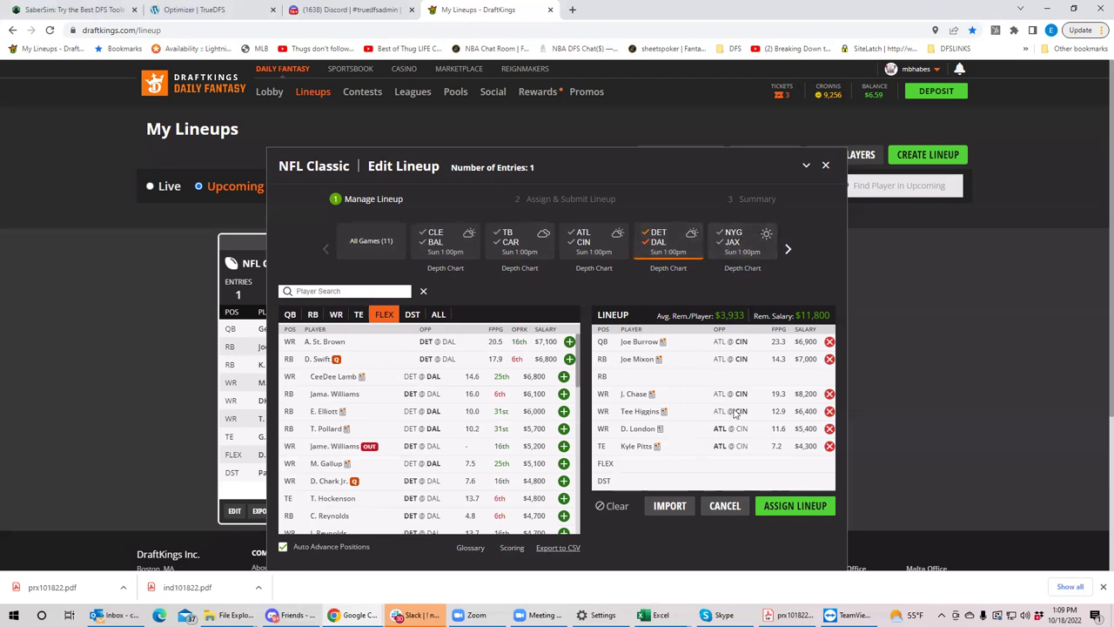
pyautogui.click(289, 315)
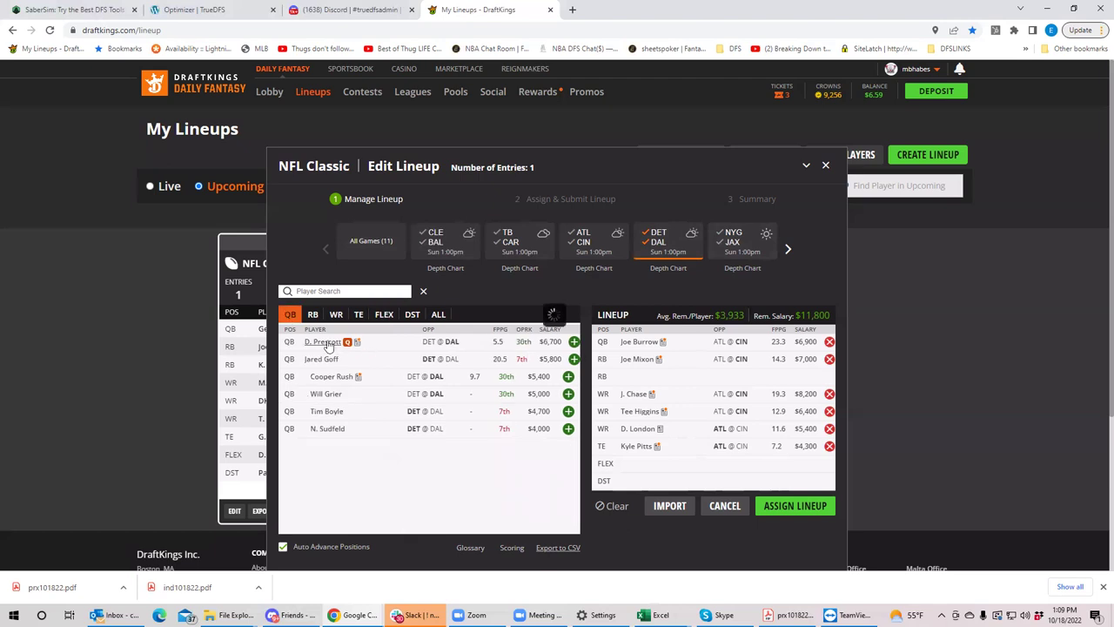
# Examine Dak Prescott's player card and narrow the quarterback list to Dallas.
pyautogui.click(427, 346)
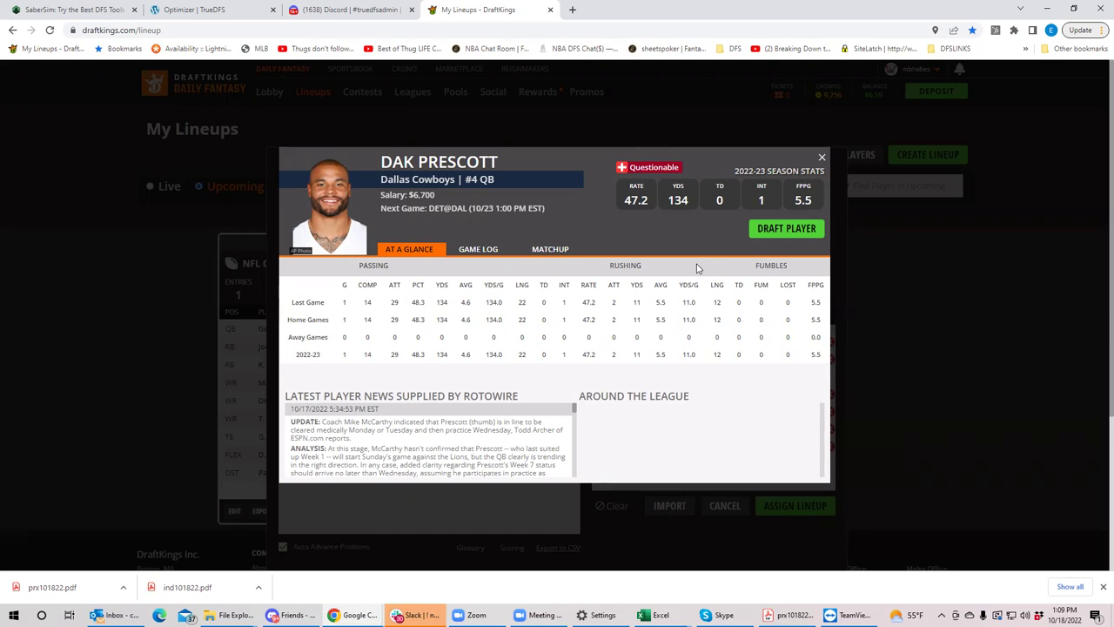
pyautogui.click(822, 160)
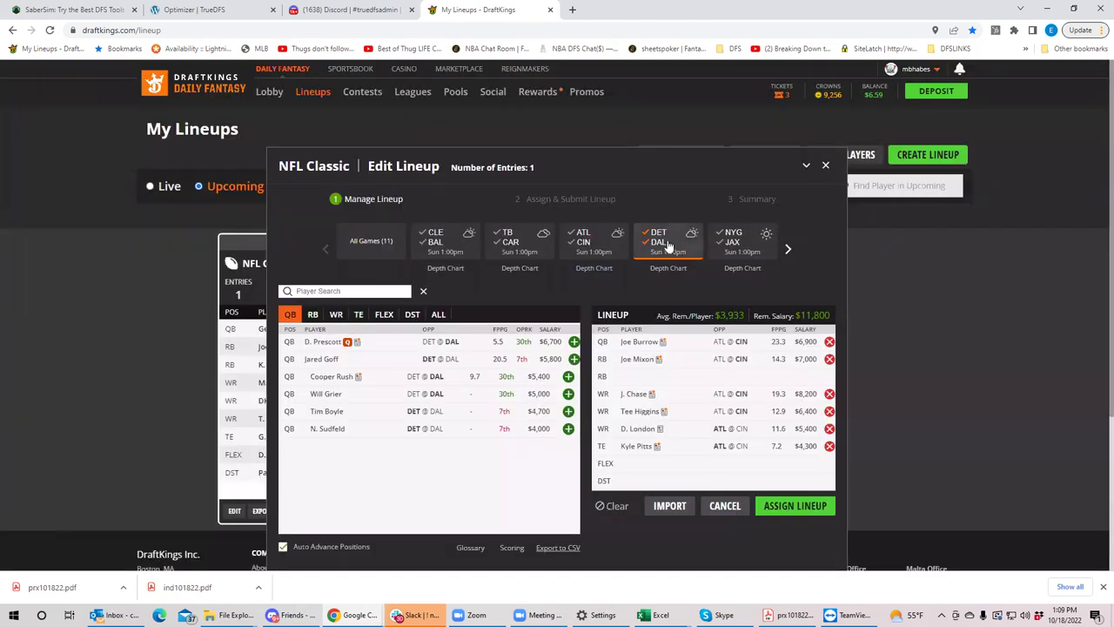
pyautogui.click(658, 237)
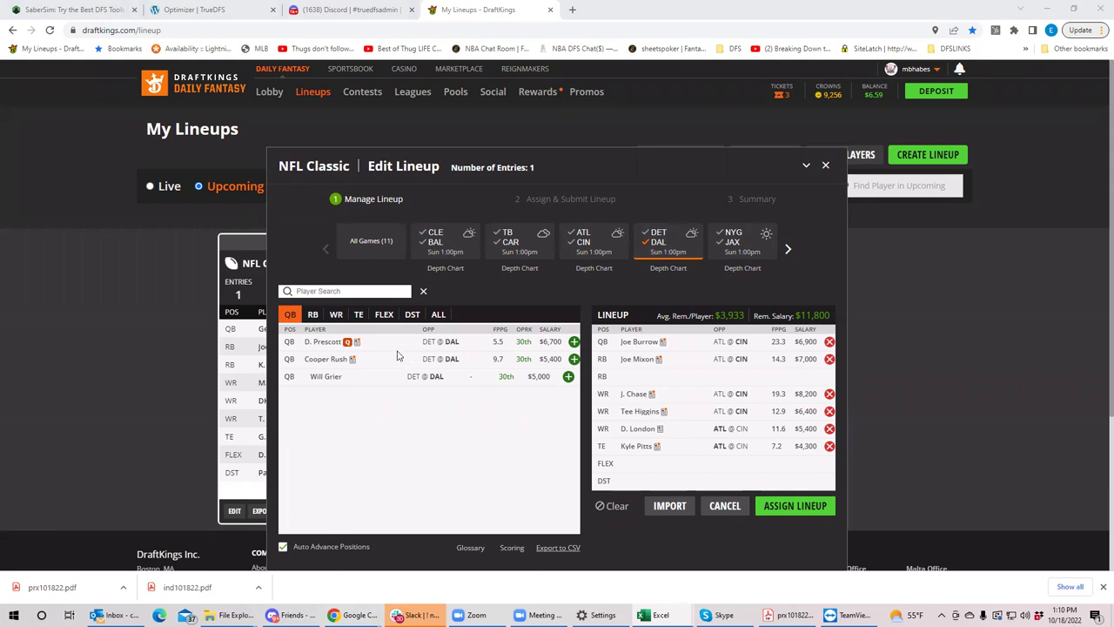
pyautogui.click(323, 343)
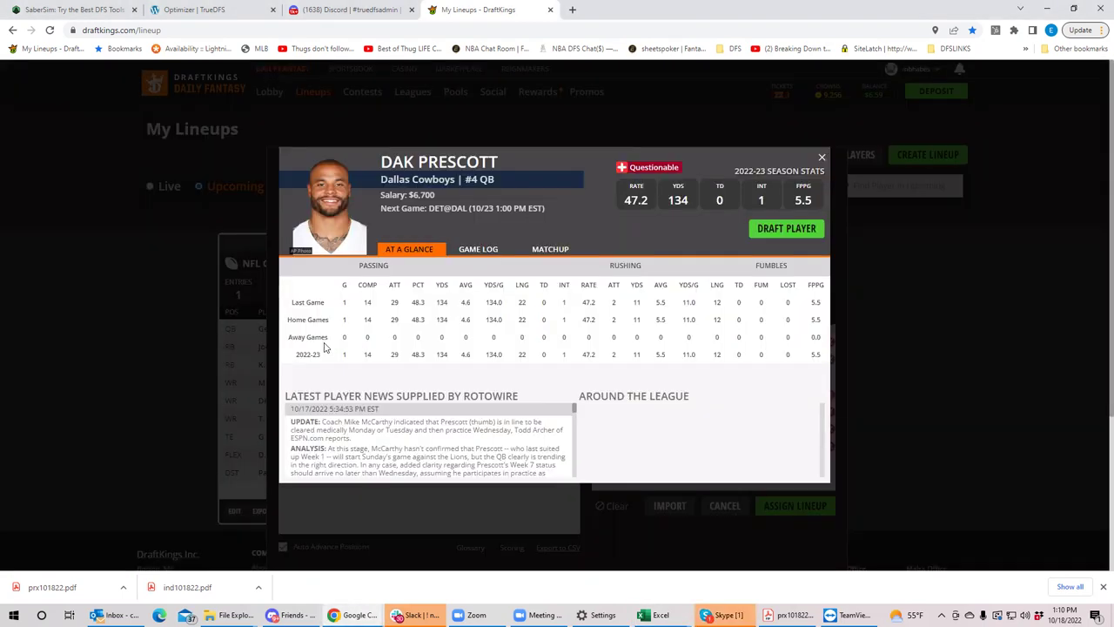
pyautogui.click(823, 160)
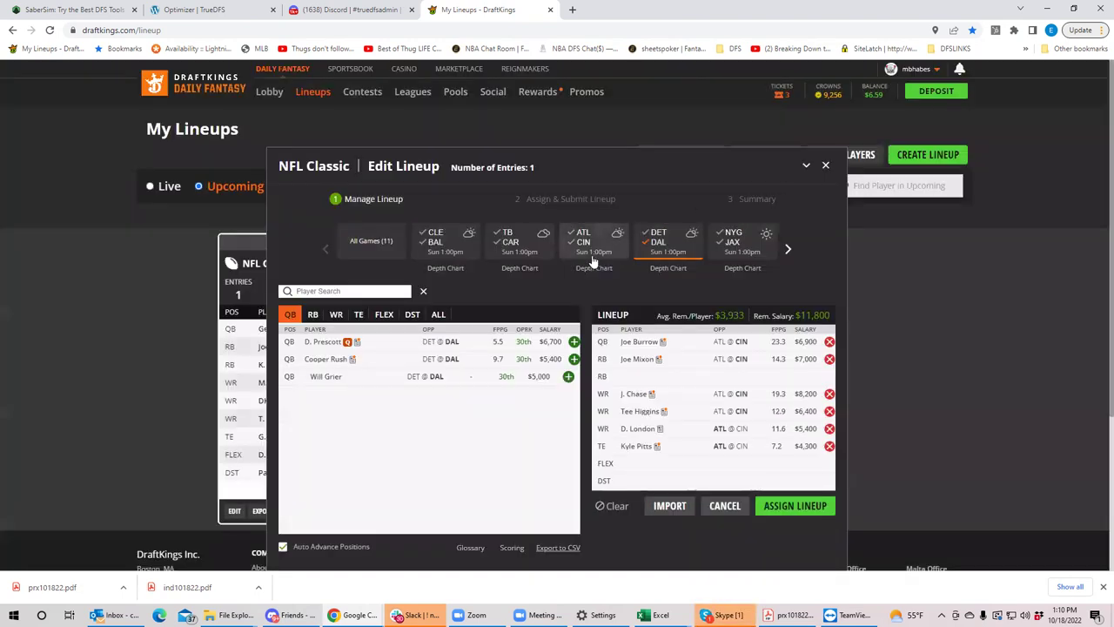
# Examine the wide receivers of Dallas and of both DET–DAL teams, and return the pool to all games.
pyautogui.click(655, 246)
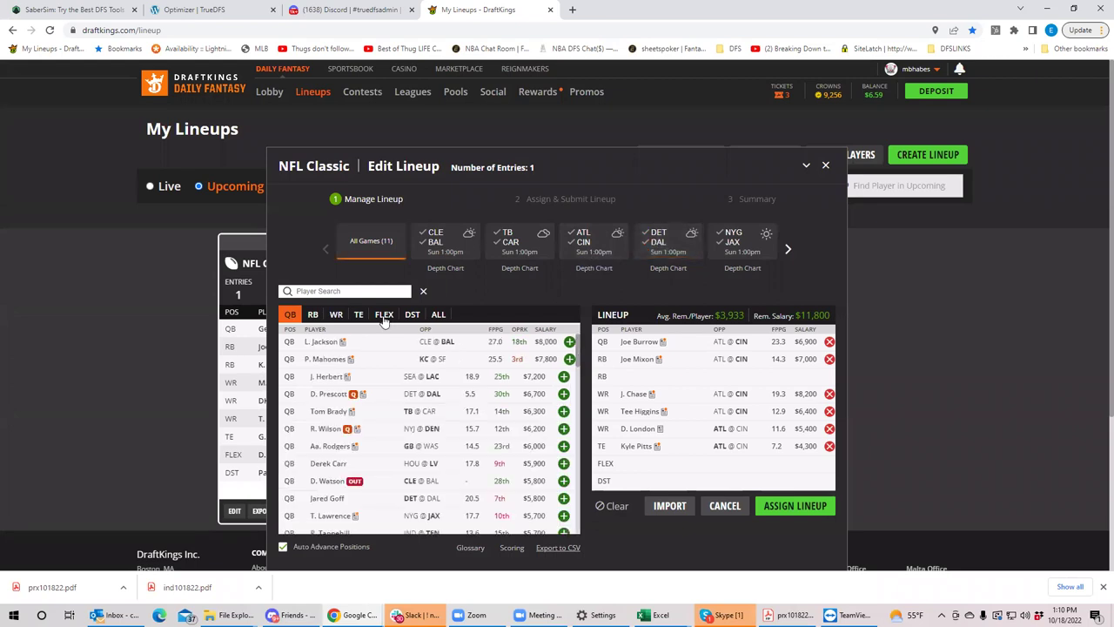
pyautogui.click(336, 314)
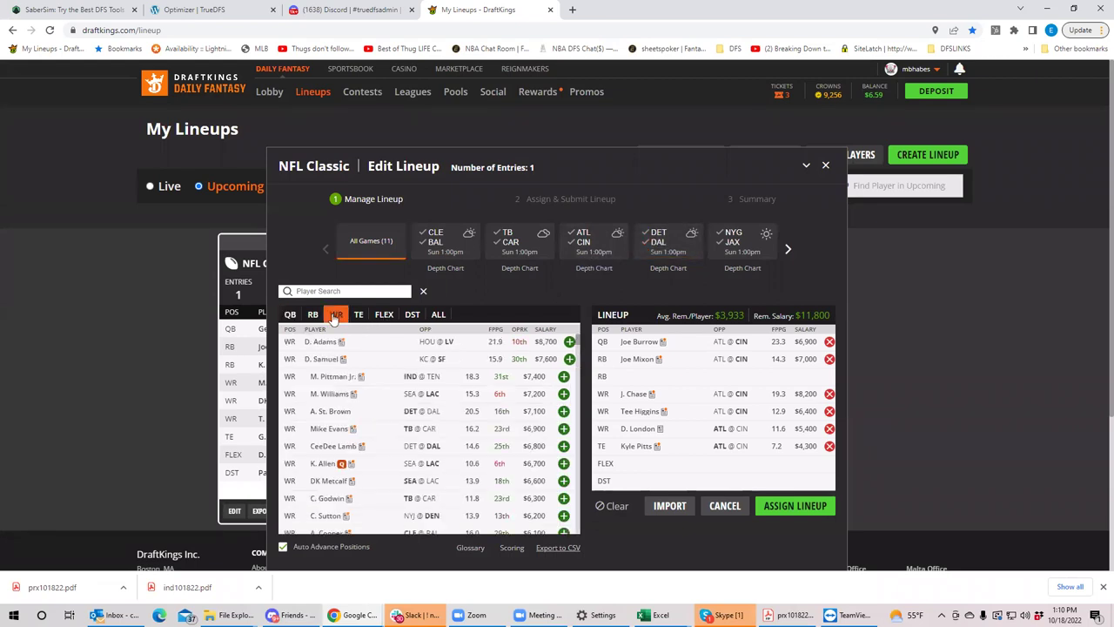
pyautogui.click(648, 247)
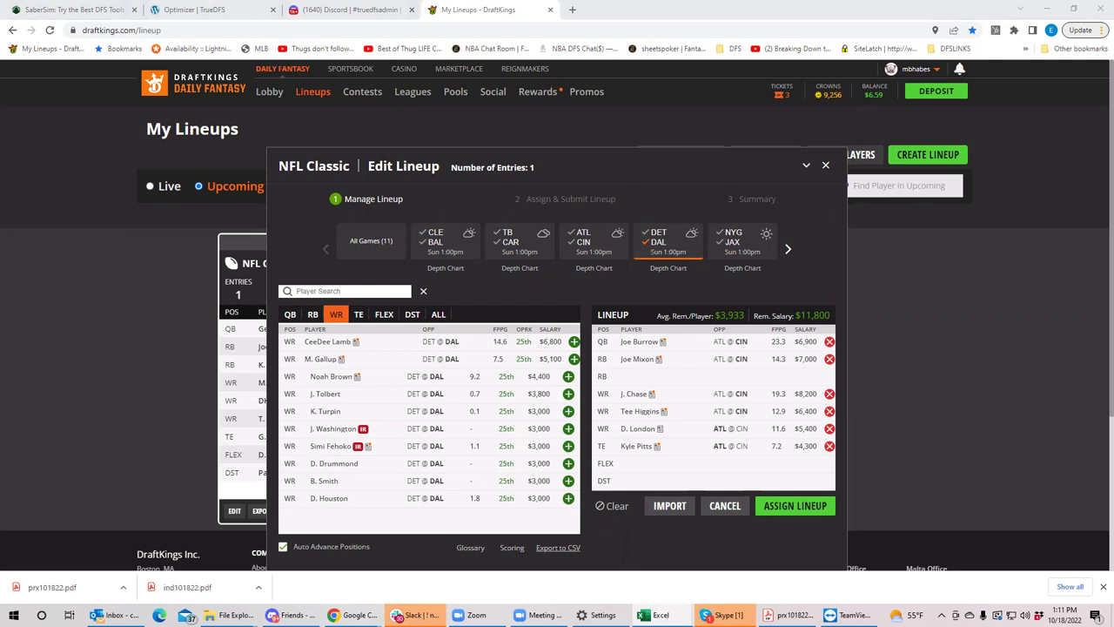
pyautogui.click(655, 238)
pyautogui.click(655, 240)
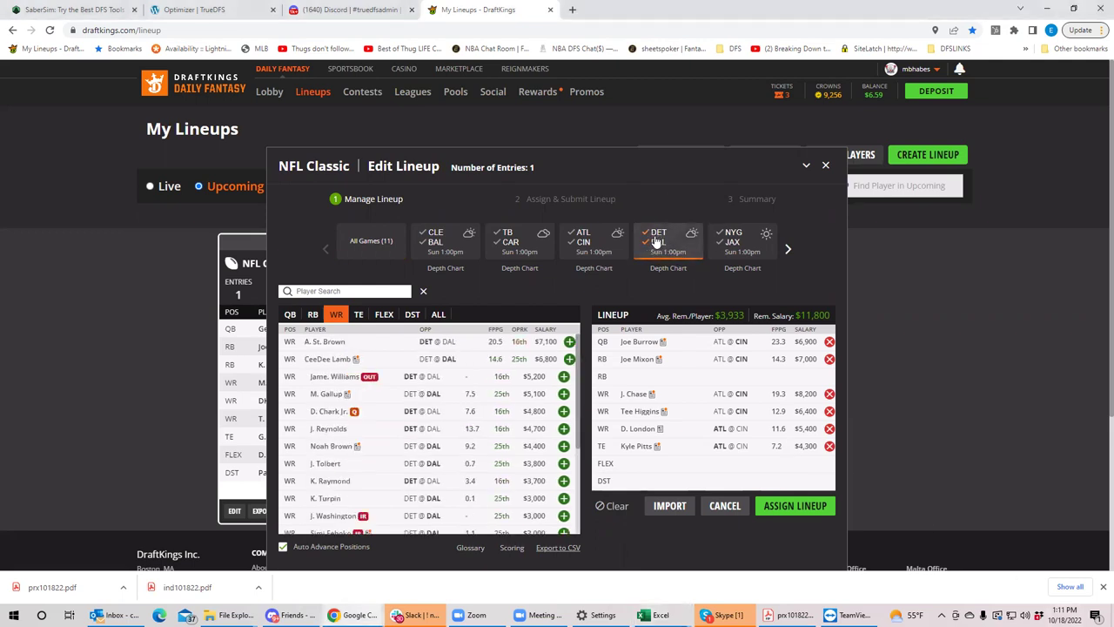
pyautogui.click(655, 244)
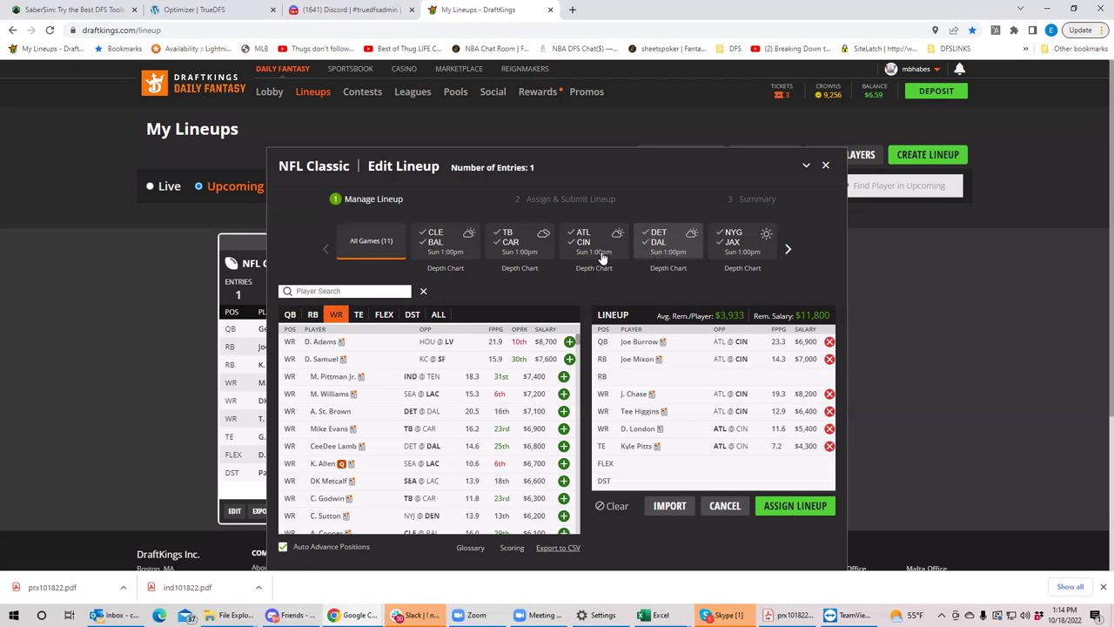
# Limit the player pool to the New York Giants and add S. Barkley in the empty running back slot.
pyautogui.click(731, 246)
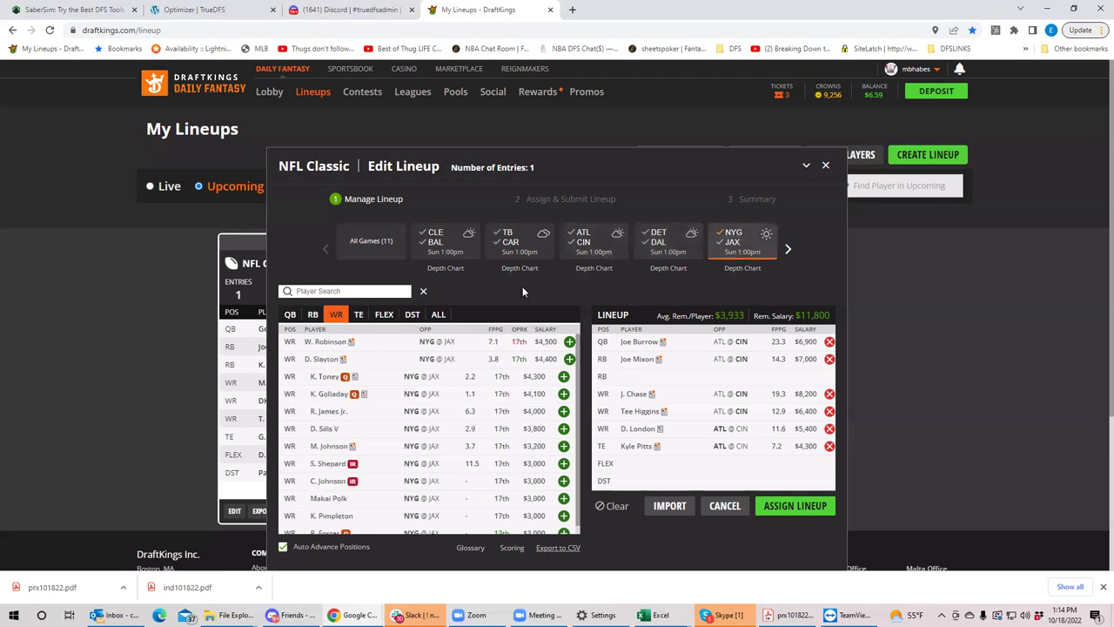
pyautogui.click(314, 314)
pyautogui.click(574, 341)
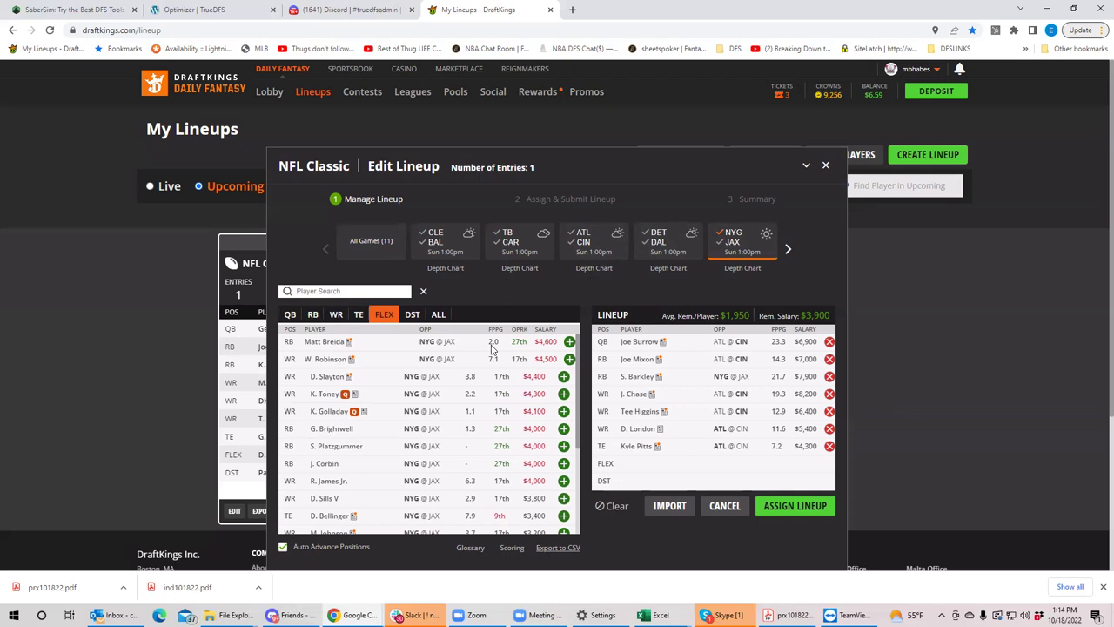
# Remove Kyle Pitts, D. London, J. Chase and Tee Higgins from the lineup.
pyautogui.click(829, 445)
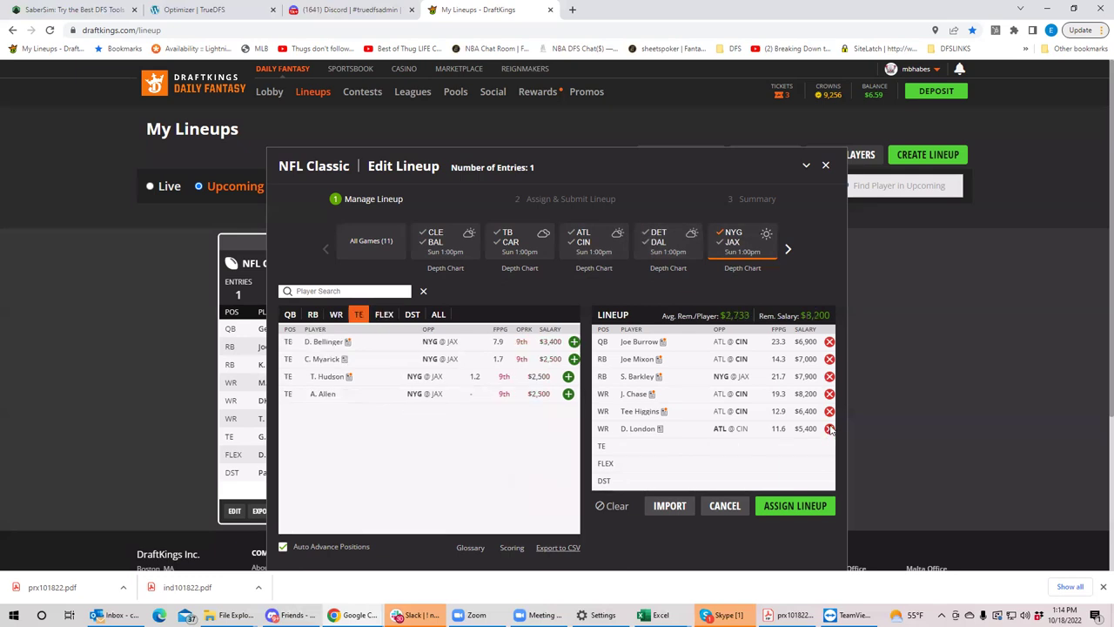
pyautogui.click(830, 428)
pyautogui.click(830, 393)
pyautogui.click(830, 411)
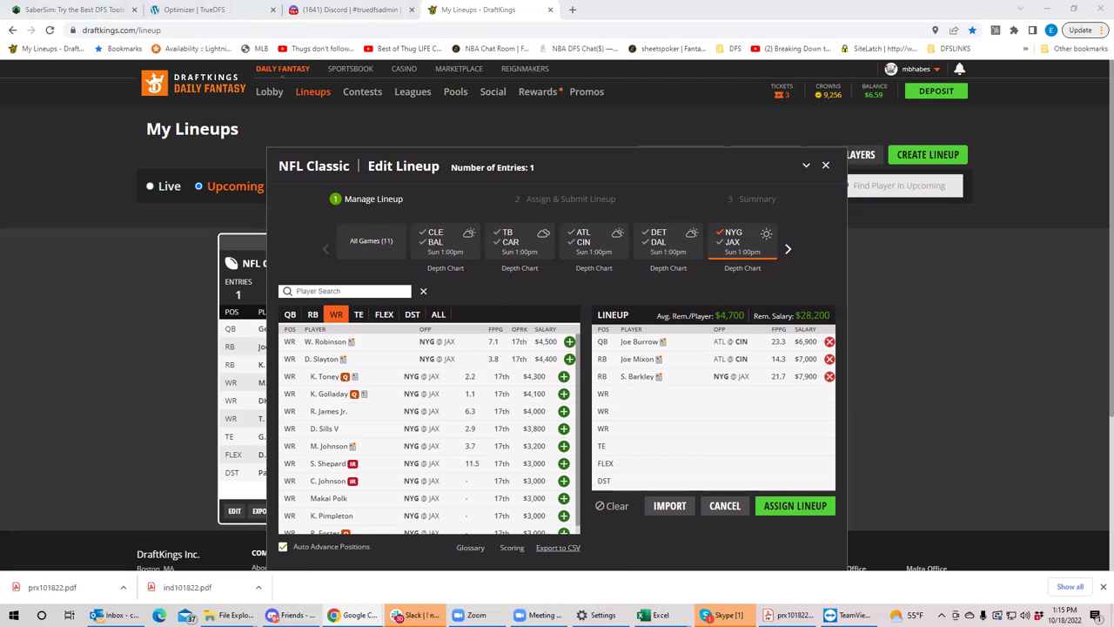
# Switch the player pool from the NYG–JAX game to the IND–TEN game.
pyautogui.click(731, 242)
pyautogui.click(789, 251)
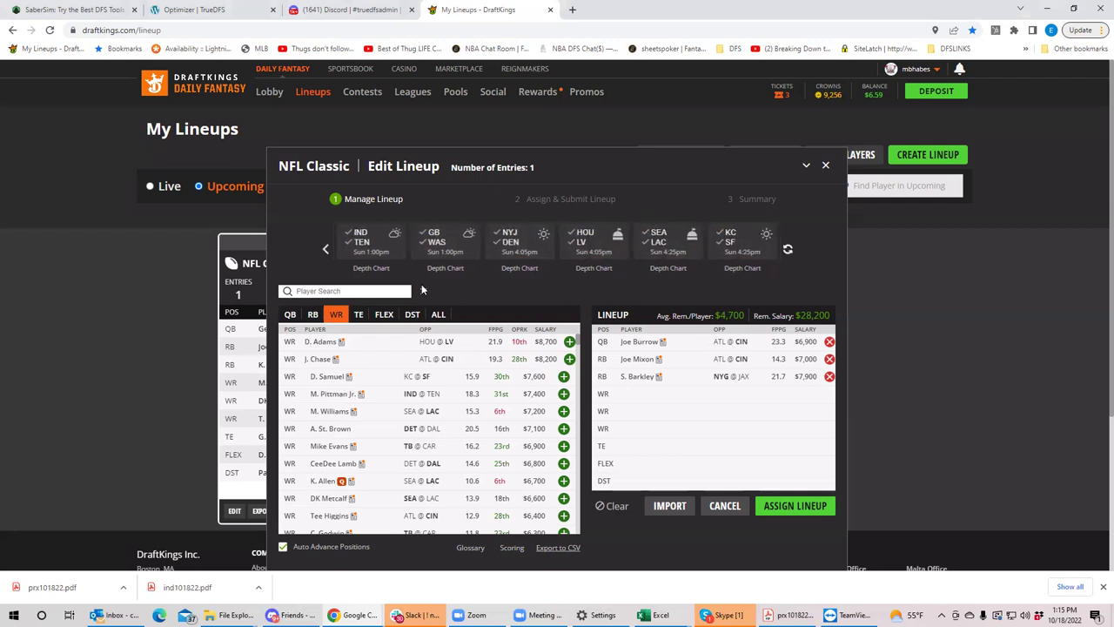
pyautogui.click(364, 247)
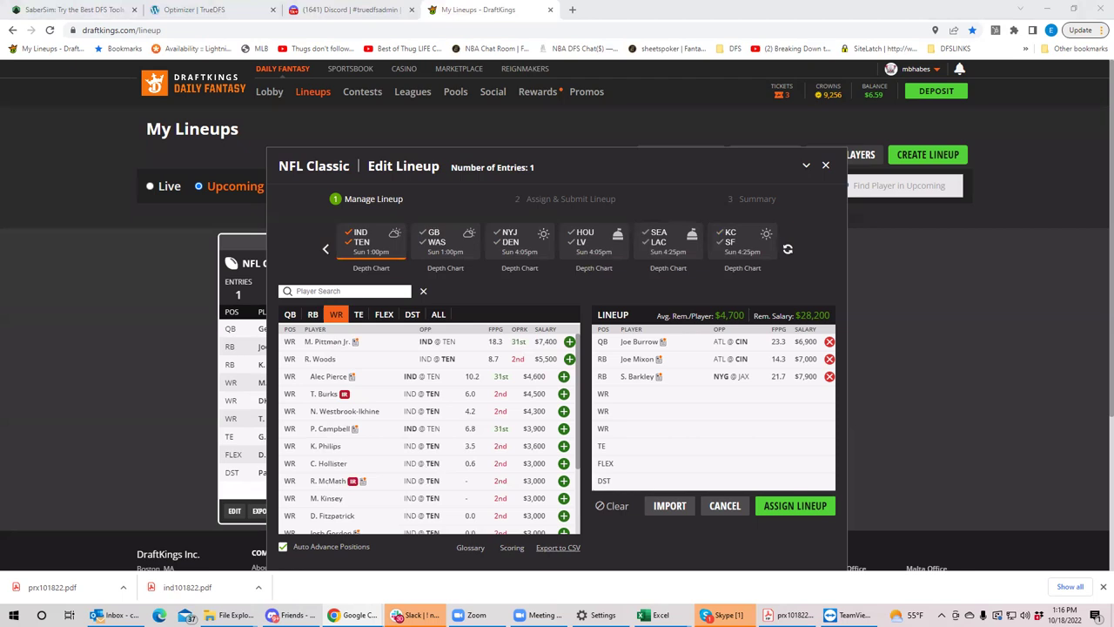
# Narrow the list to Tennessee's running backs and examine Derrick Henry's game log.
pyautogui.click(362, 251)
pyautogui.click(362, 251)
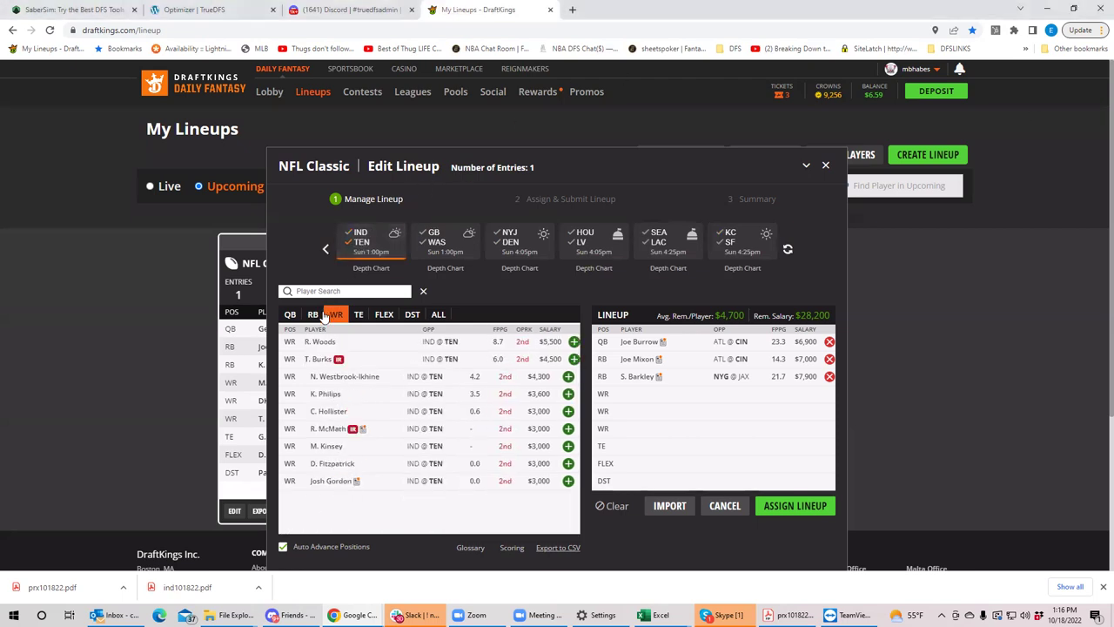
pyautogui.click(313, 314)
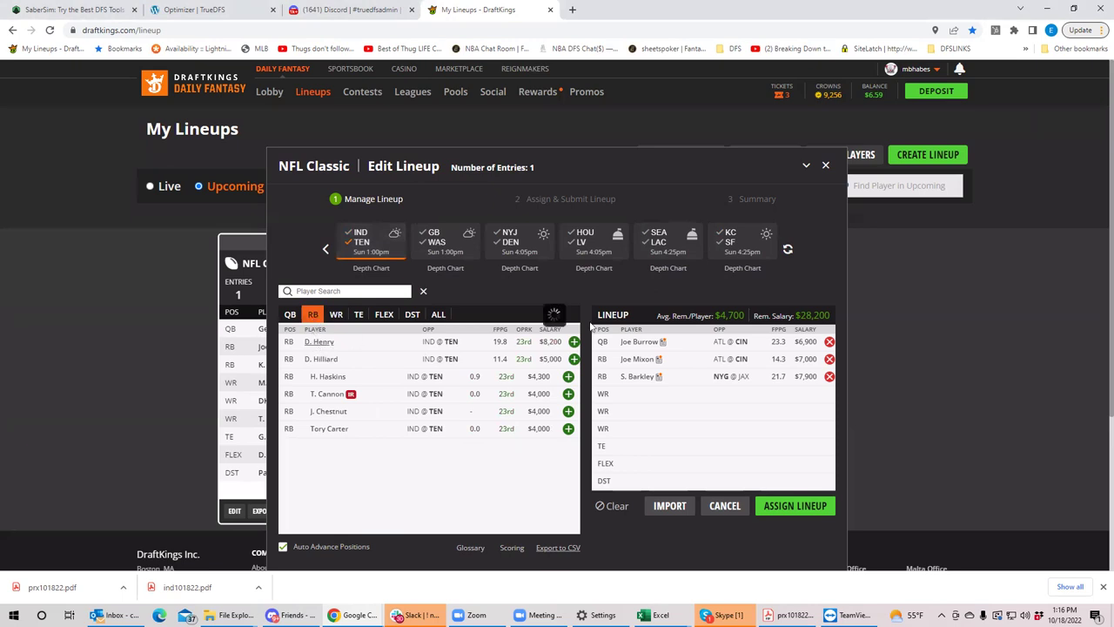
pyautogui.click(319, 342)
pyautogui.click(472, 251)
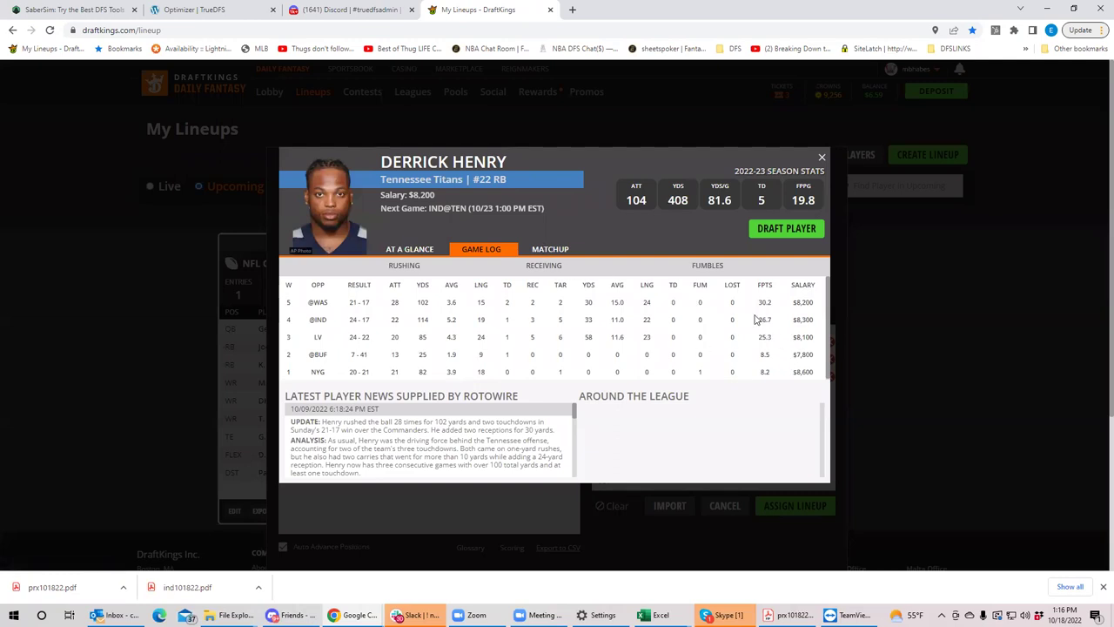
pyautogui.click(822, 158)
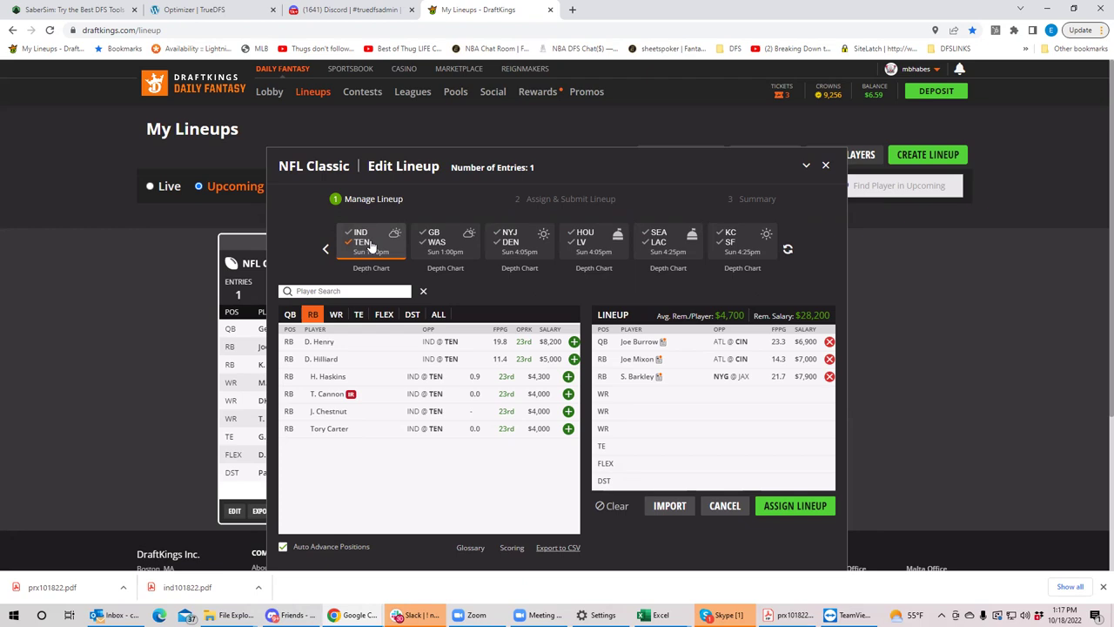
pyautogui.click(317, 343)
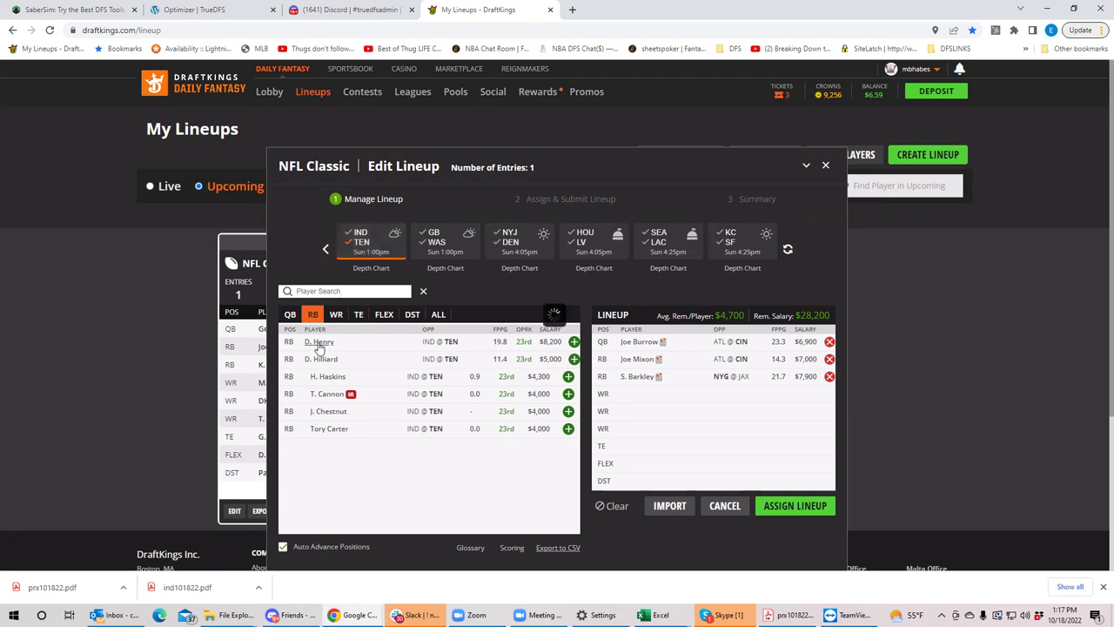
pyautogui.click(478, 250)
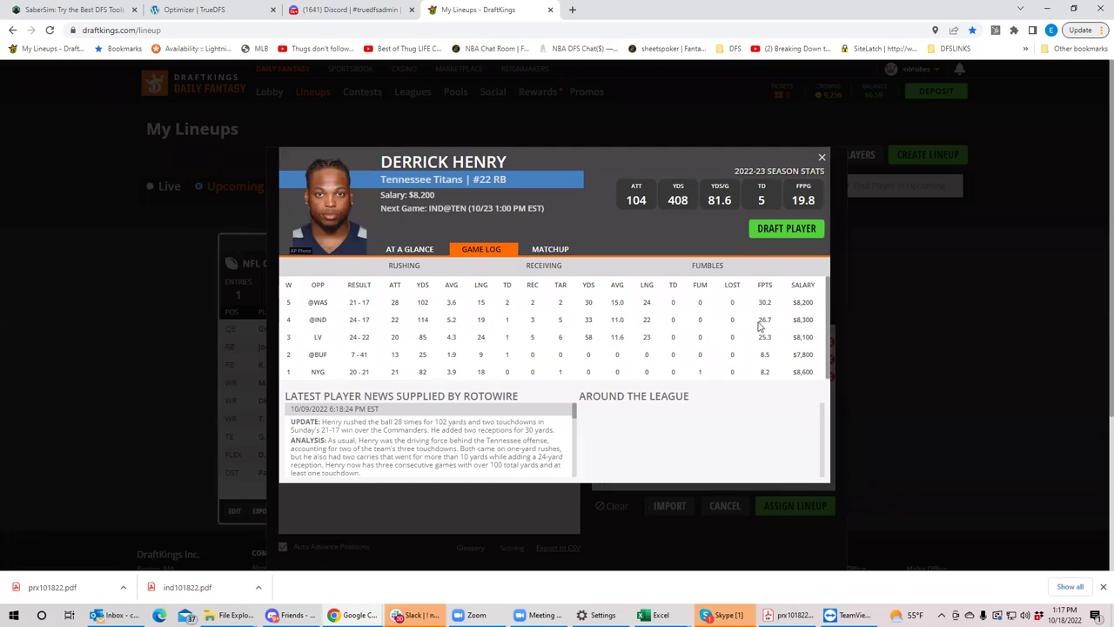
pyautogui.click(823, 159)
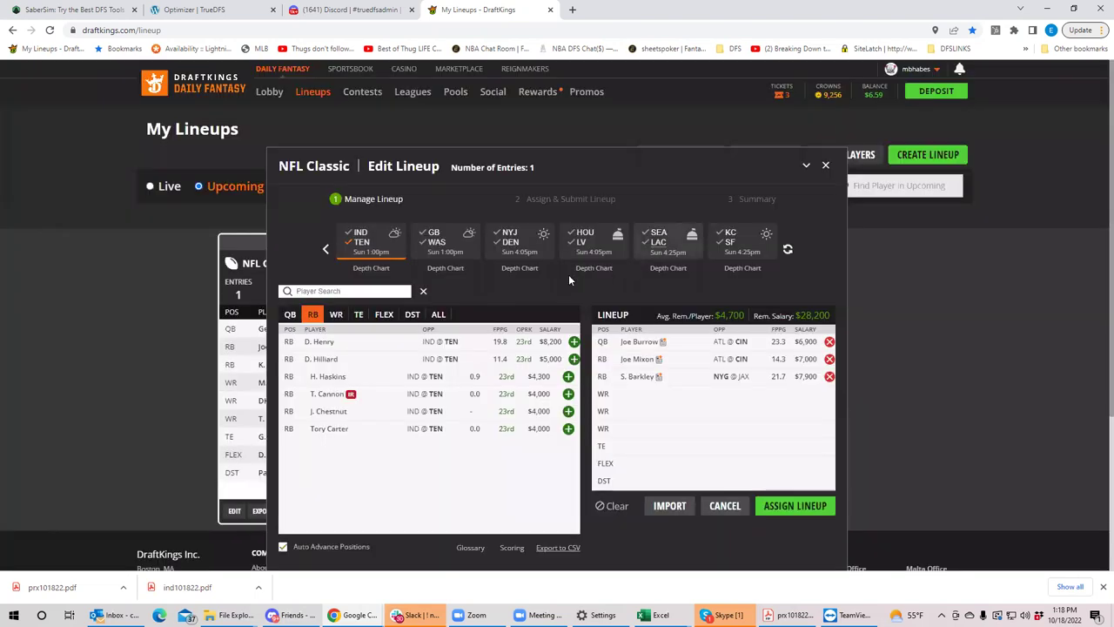
# List the wide receivers and narrow them to Tennessee.
pyautogui.click(365, 246)
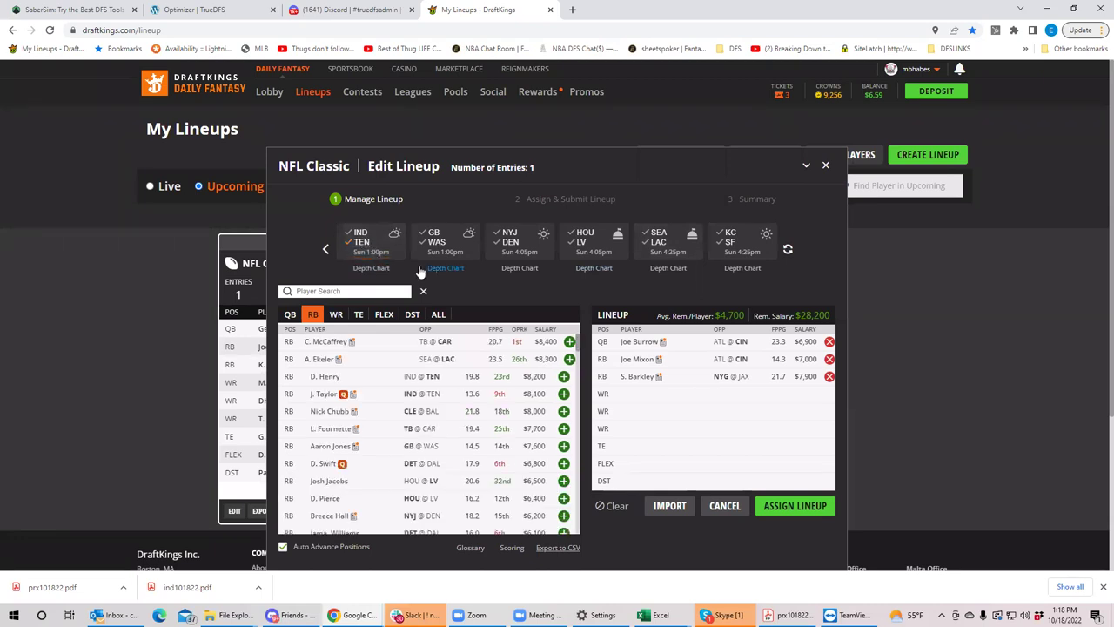
pyautogui.click(337, 315)
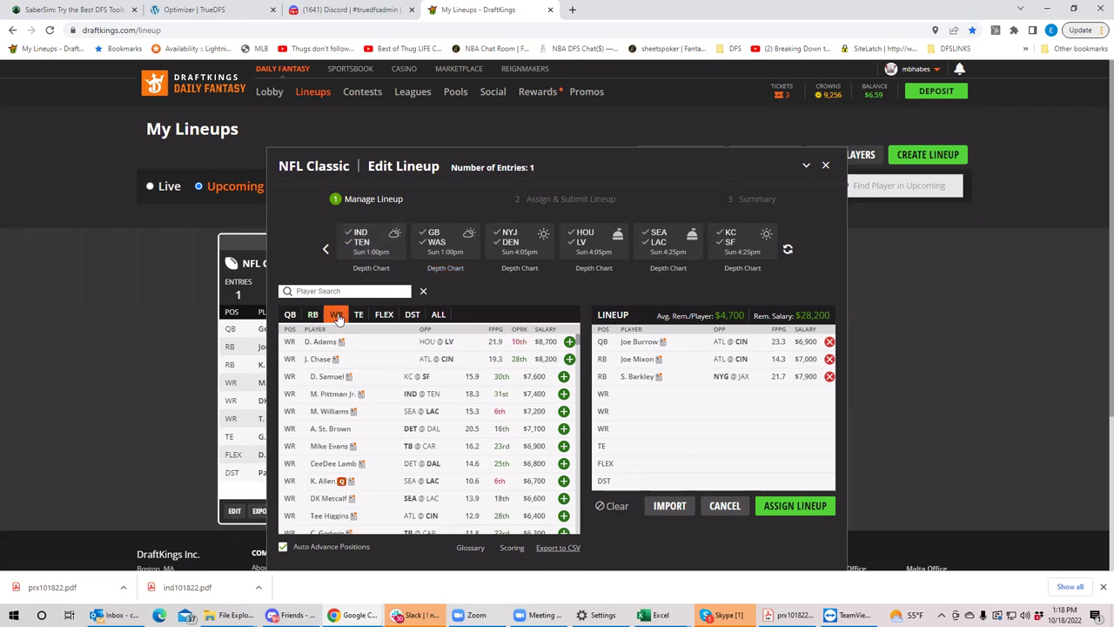
pyautogui.click(366, 249)
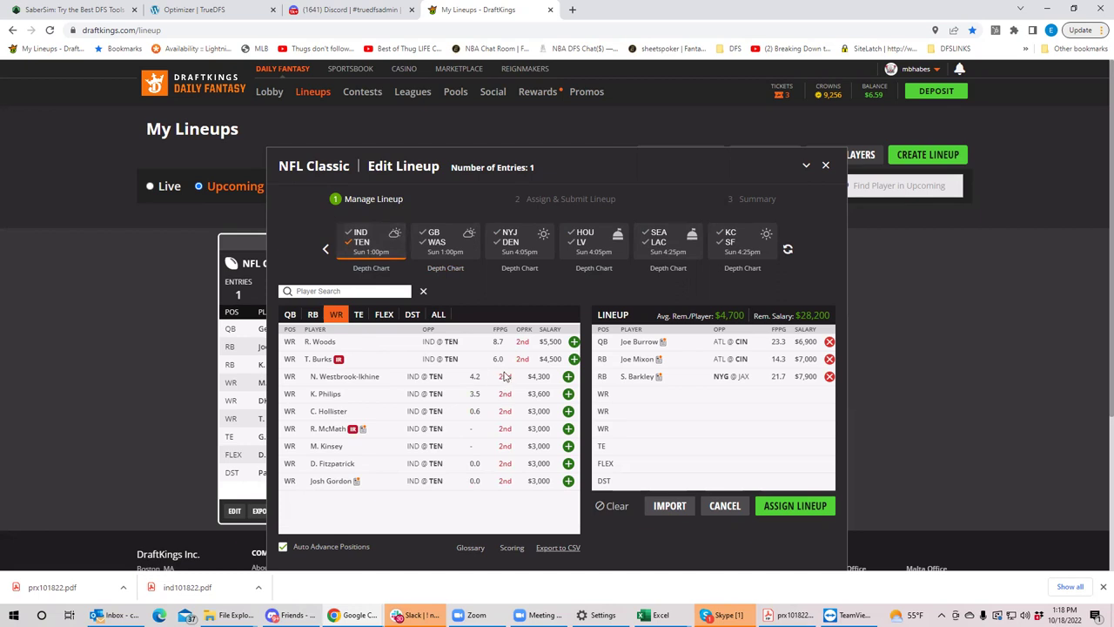
# Narrow the wide receivers to Indianapolis and add Alec Pierce in the first wide receiver slot.
pyautogui.click(359, 233)
pyautogui.click(360, 241)
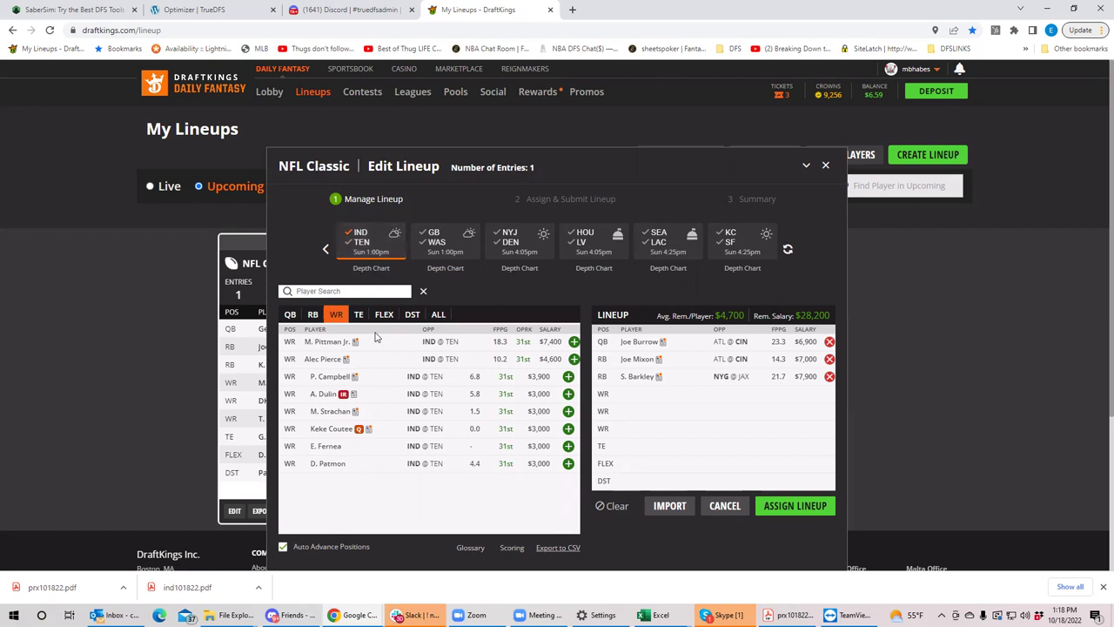
pyautogui.click(573, 359)
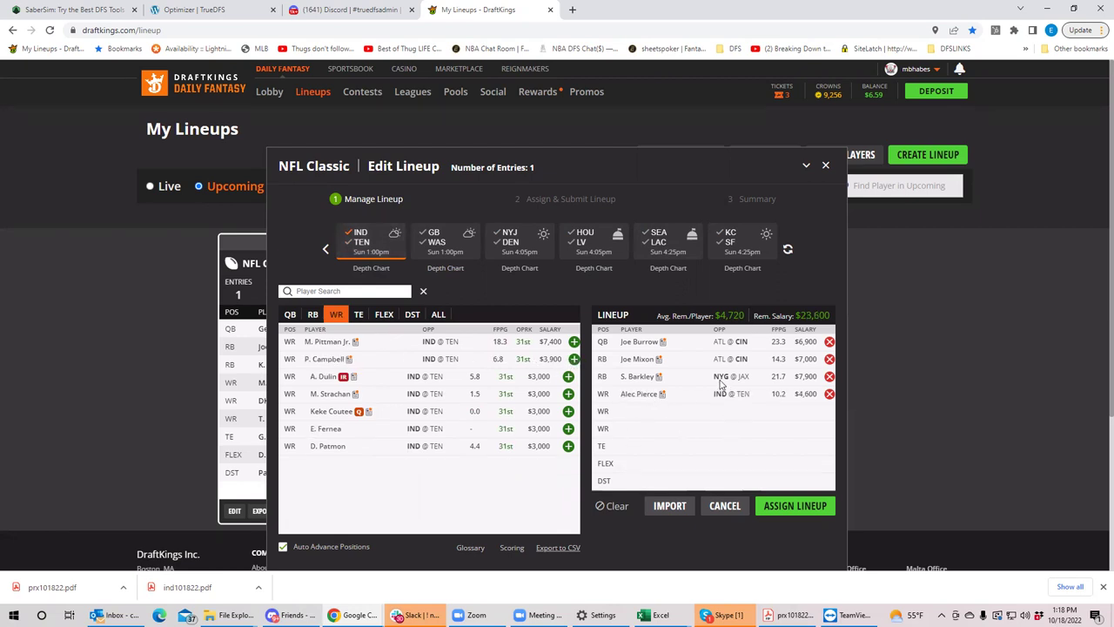
# Examine Alec Pierce's game log and return the player pool to all games.
pyautogui.click(638, 393)
pyautogui.click(484, 249)
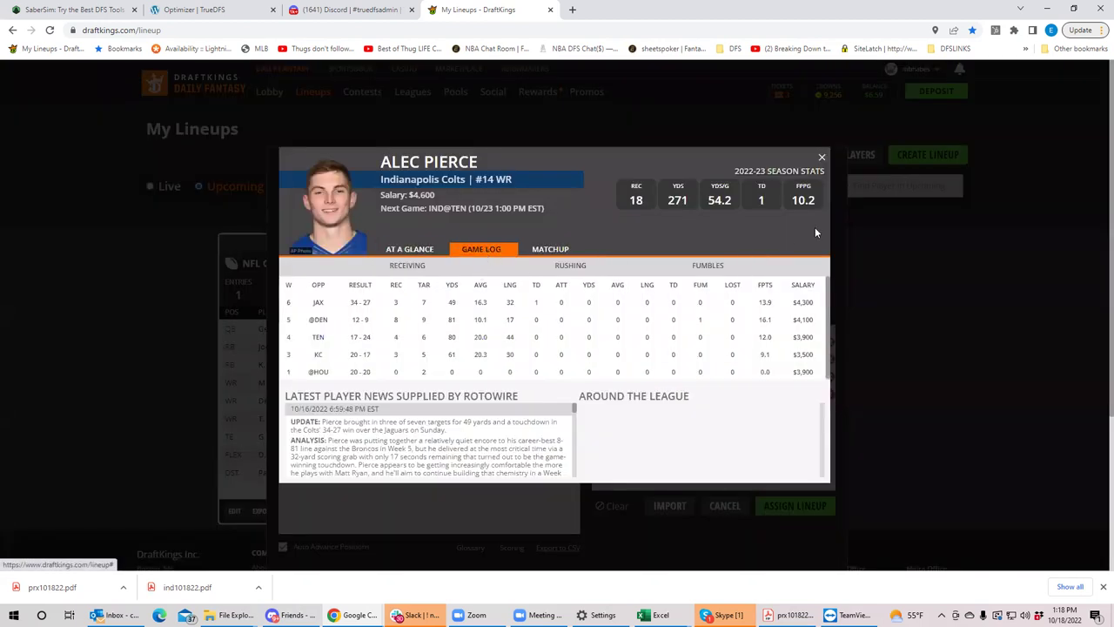
pyautogui.click(822, 157)
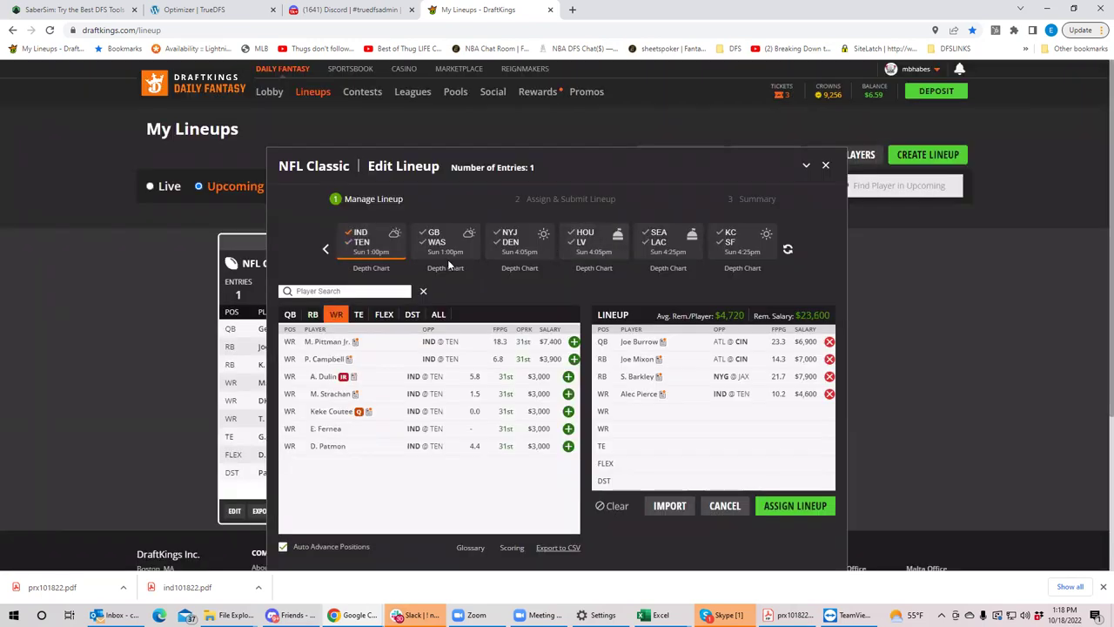
pyautogui.click(353, 238)
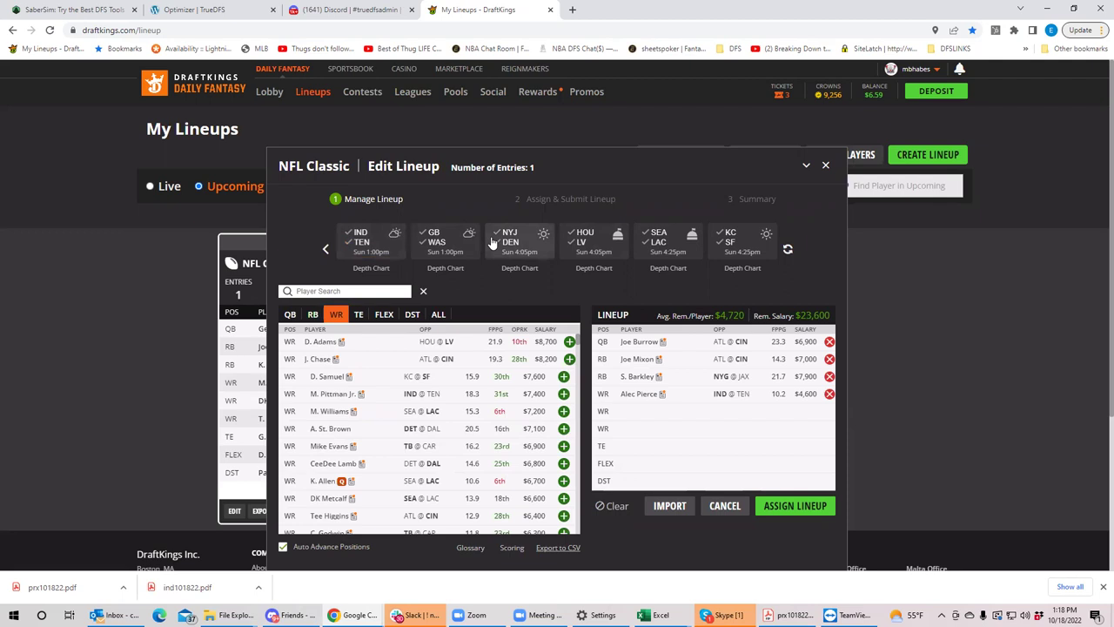
# List the running backs of the GB–WAS game, followed by those of the NYJ–DEN game.
pyautogui.click(429, 237)
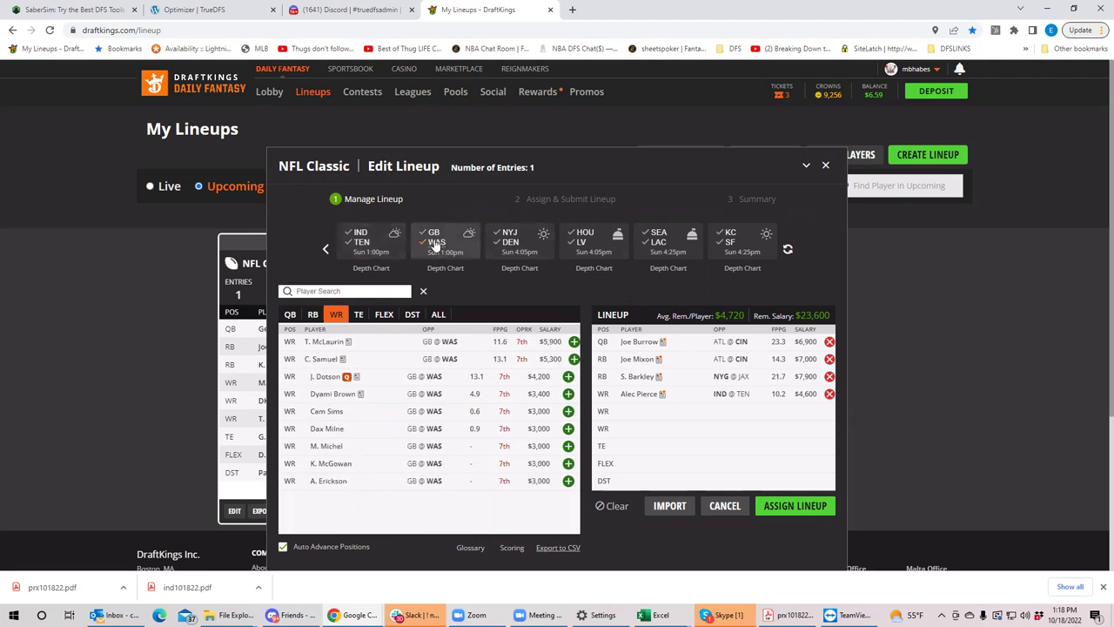
pyautogui.click(311, 315)
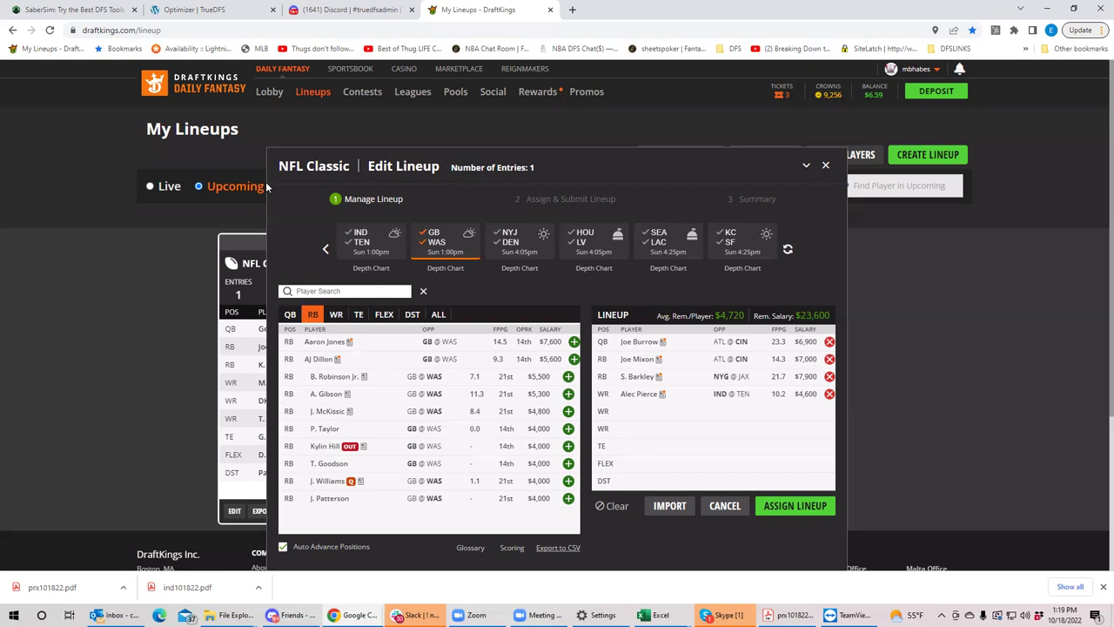
pyautogui.click(430, 237)
pyautogui.click(430, 235)
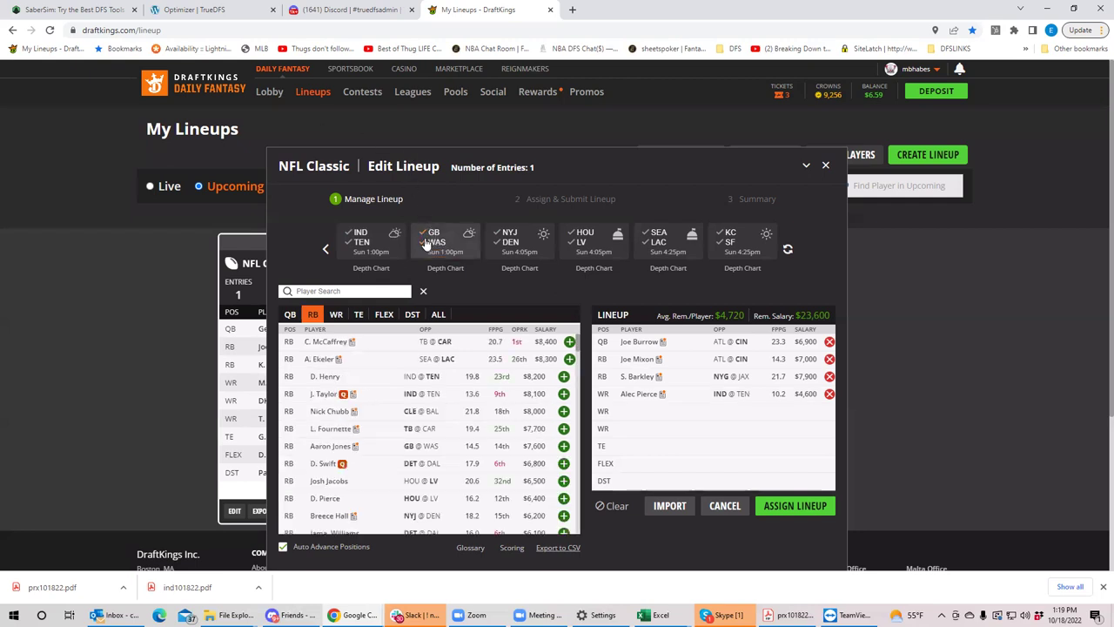
pyautogui.click(495, 245)
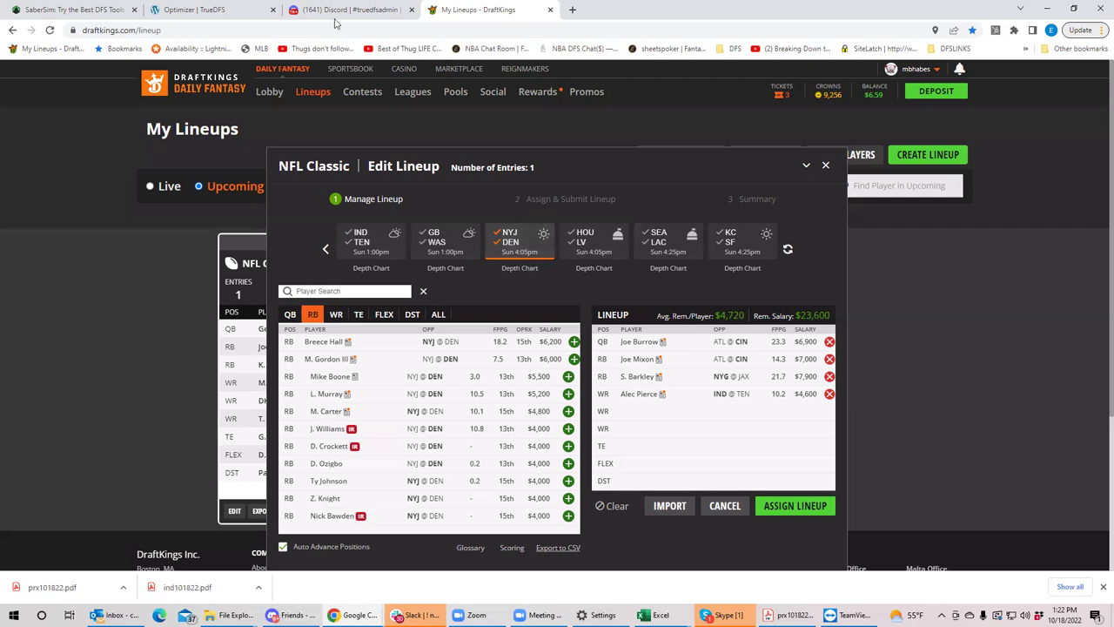
pyautogui.click(512, 251)
# List the HOU–LV running backs, narrow them to Houston, and return the player pool to all games.
pyautogui.click(582, 244)
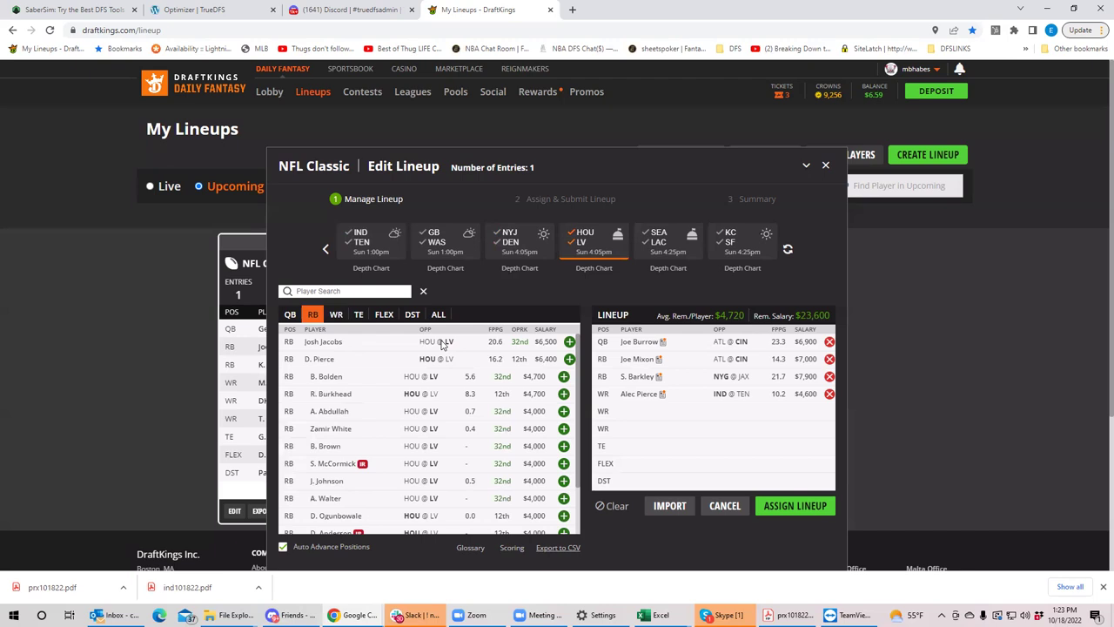
pyautogui.click(580, 244)
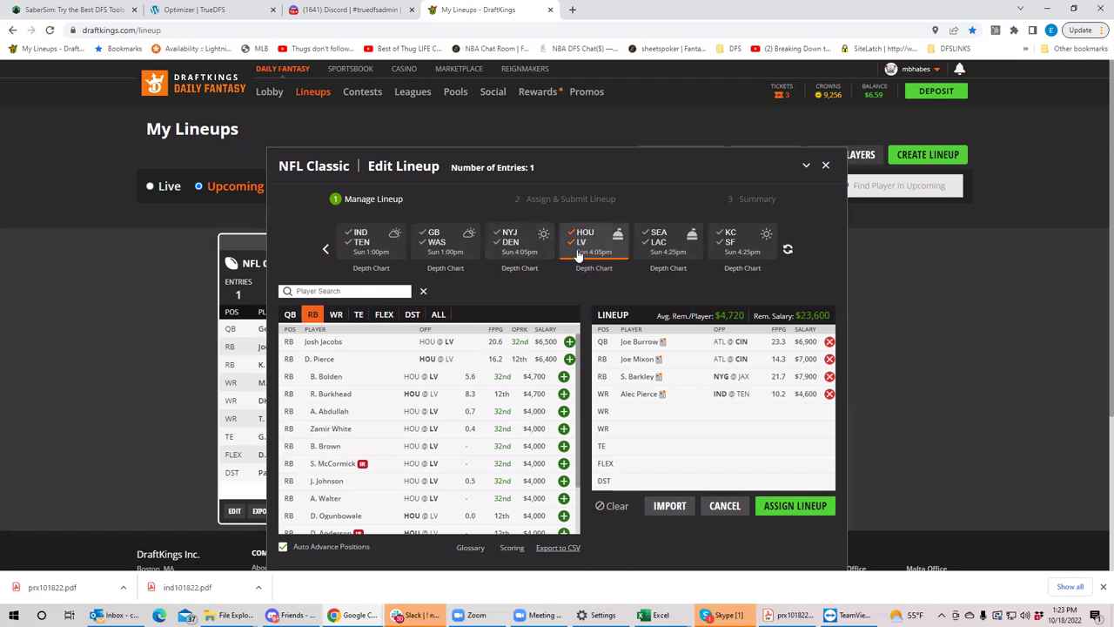
pyautogui.click(580, 244)
pyautogui.click(579, 245)
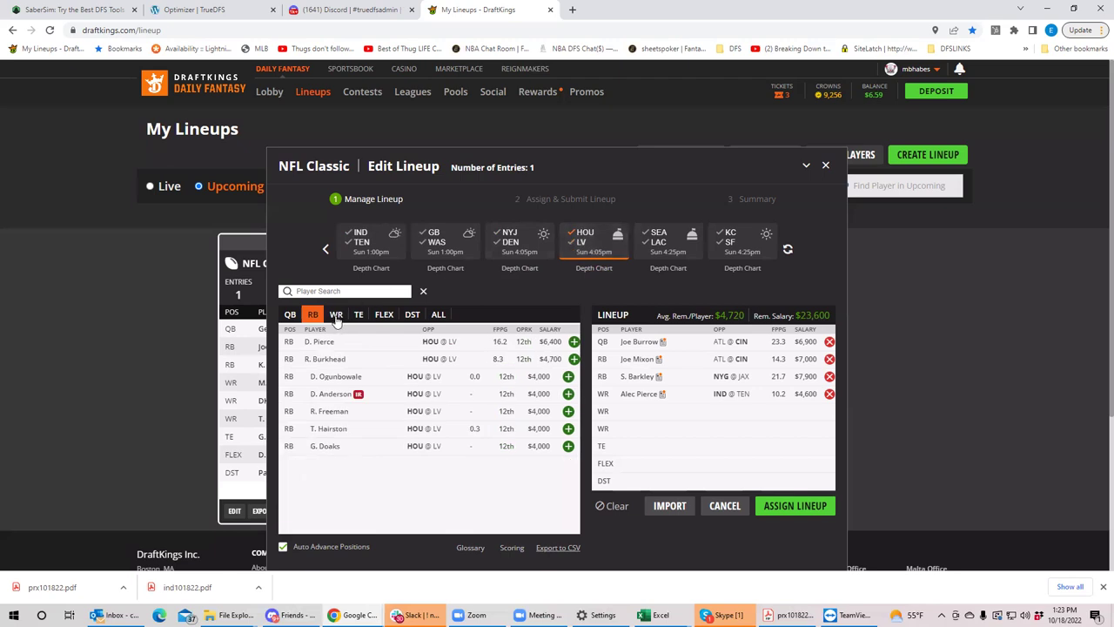
pyautogui.click(588, 241)
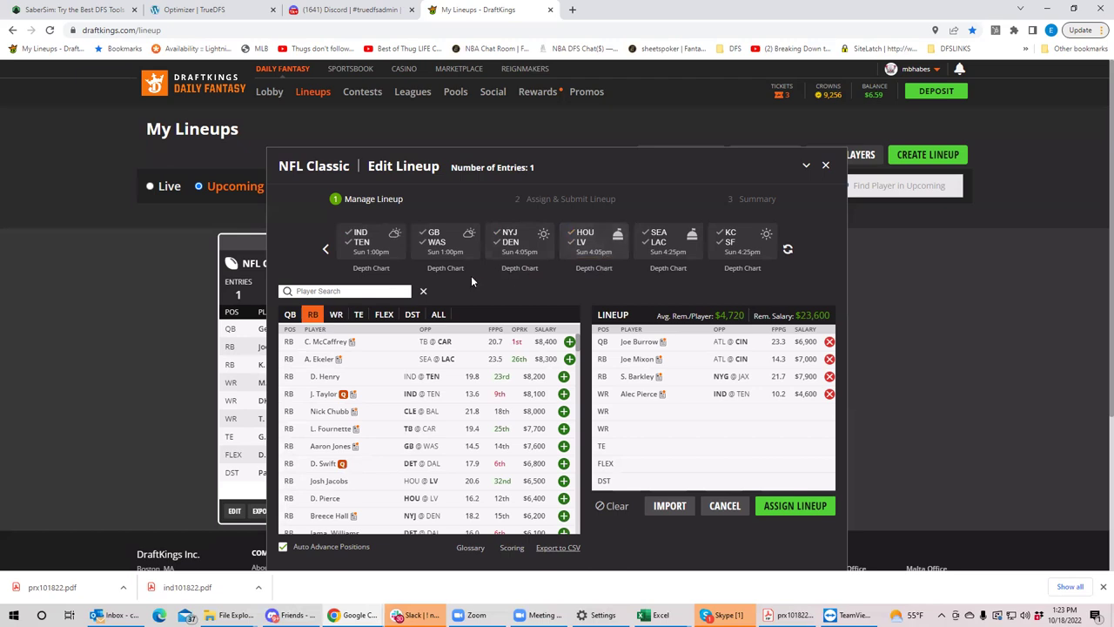
# List the wide receivers of all games and review Davante Adams's season stats.
pyautogui.click(335, 315)
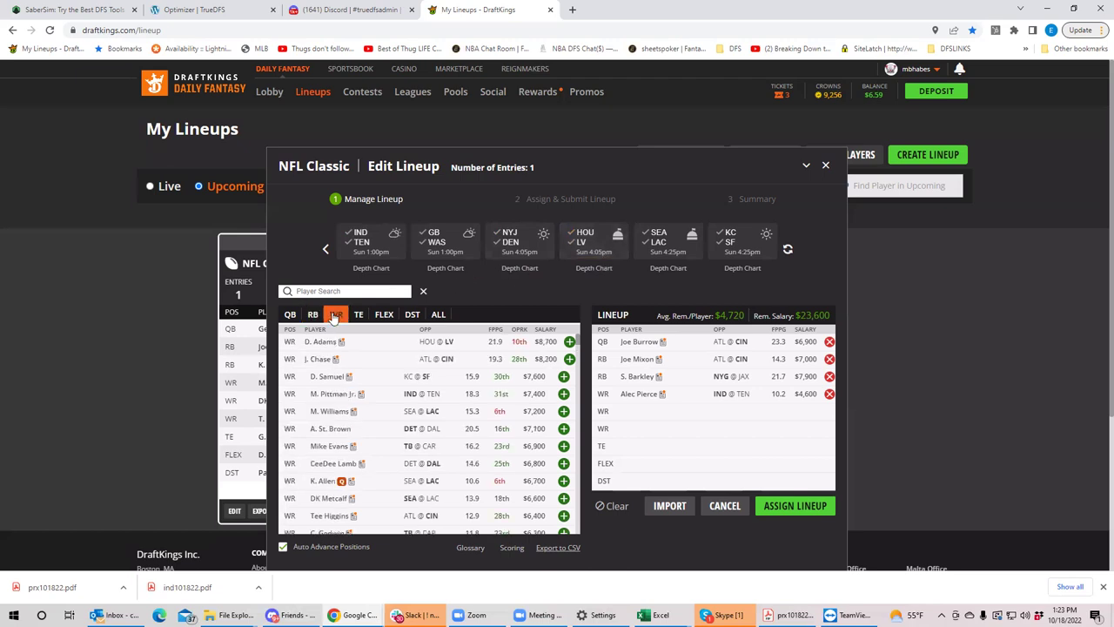
pyautogui.click(340, 340)
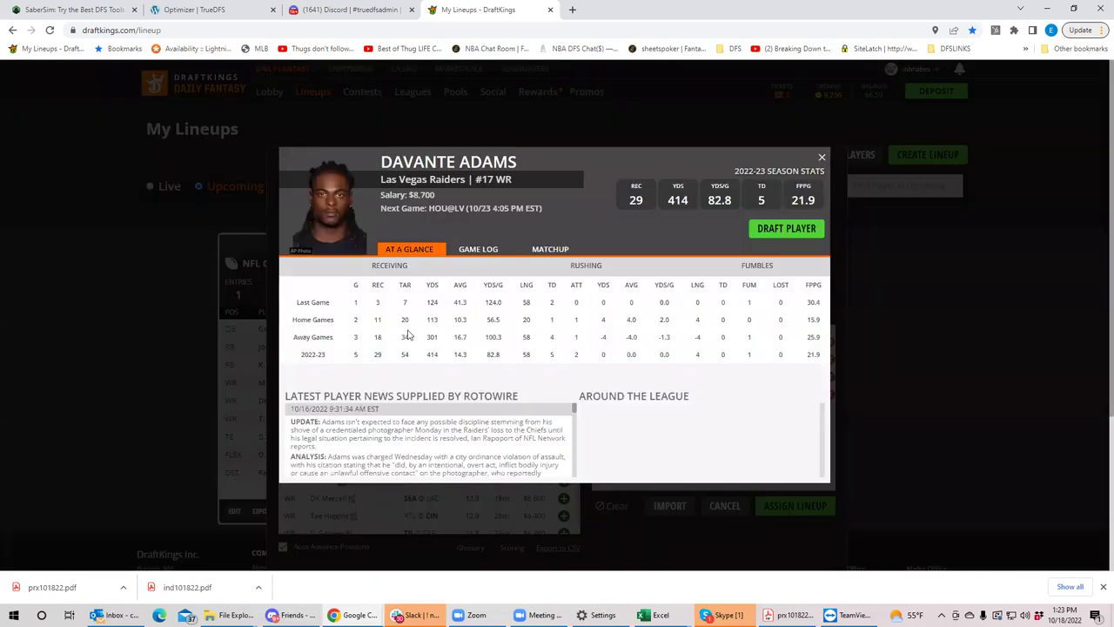
pyautogui.click(821, 161)
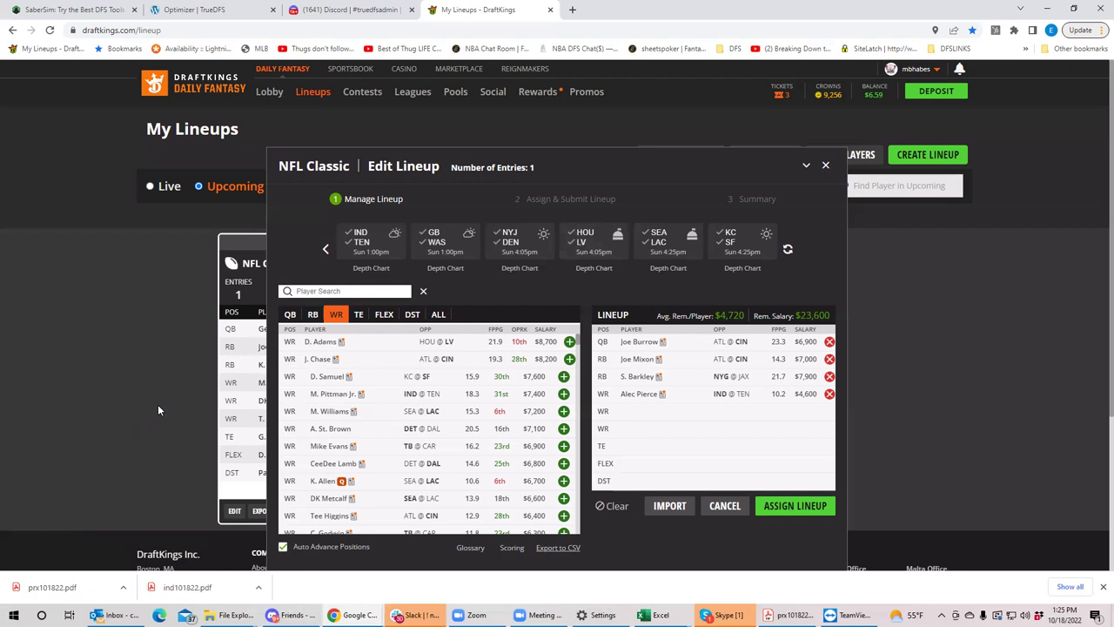
# Narrow the pool to SEA–LAC, examine running back K. Walker III's game log, and return to all games.
pyautogui.click(656, 236)
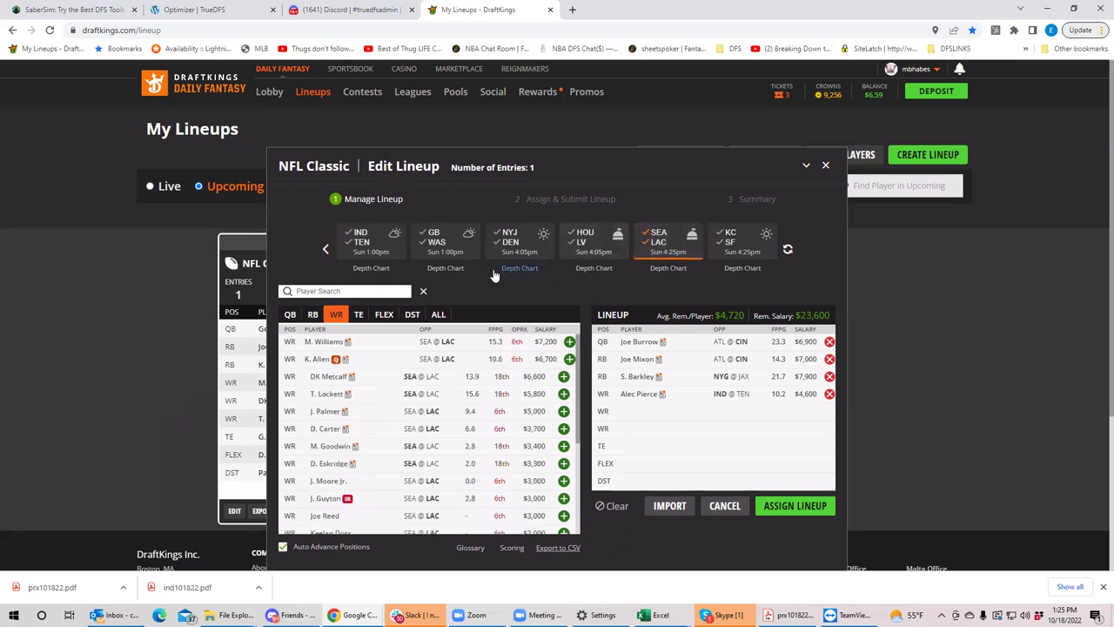
pyautogui.click(313, 315)
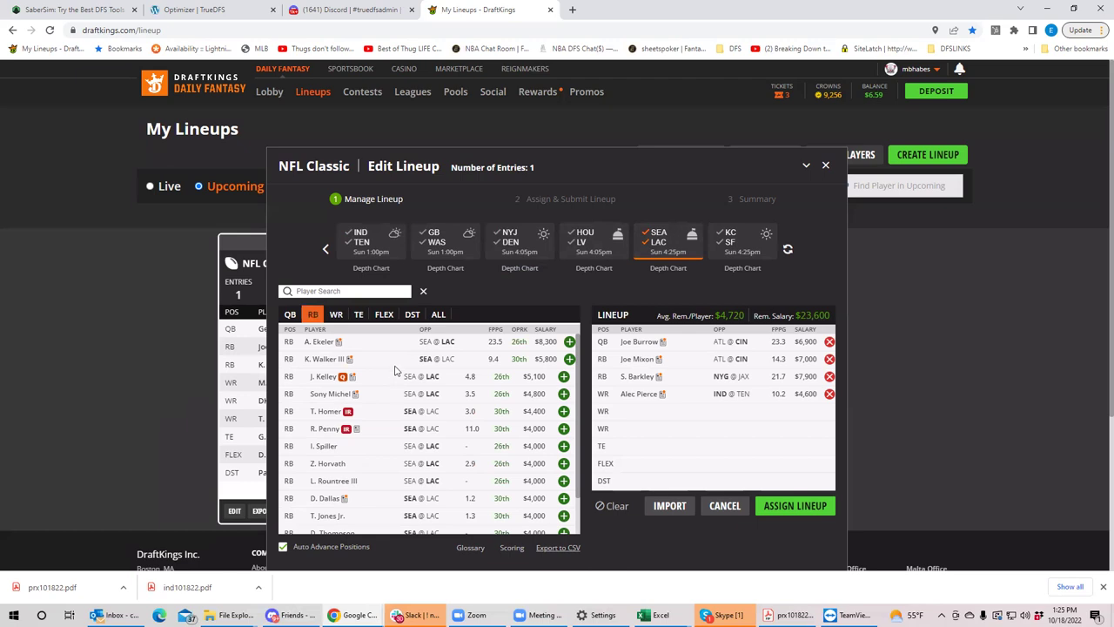
pyautogui.click(324, 359)
pyautogui.click(493, 252)
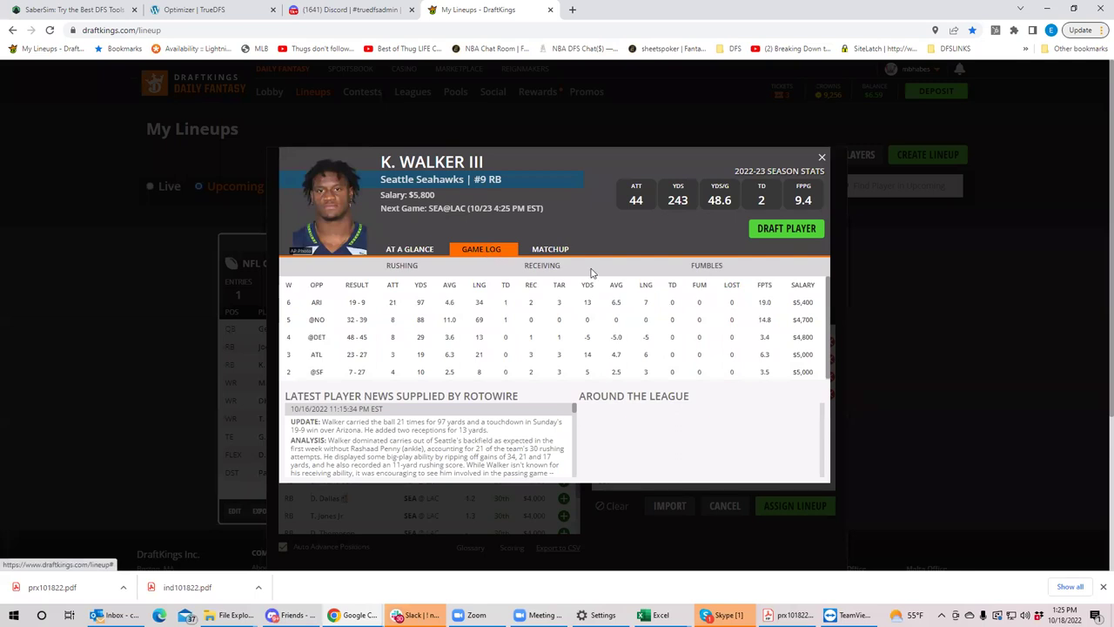
pyautogui.click(821, 158)
pyautogui.click(694, 244)
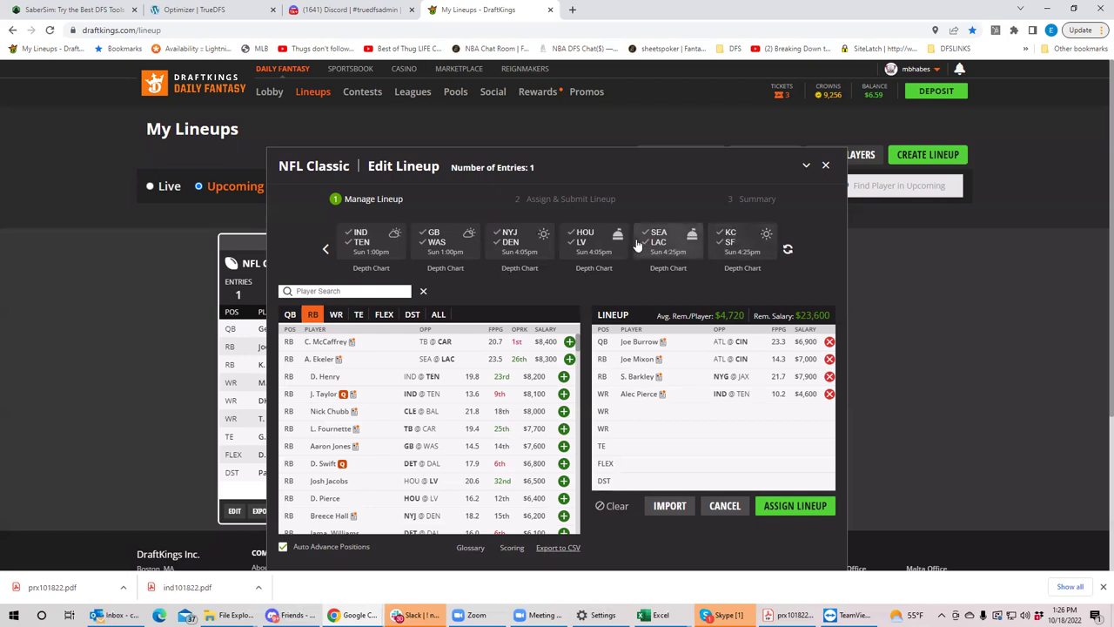
# Narrow the pool to LAC, review wide receiver Keenan Allen's stats and the team's tight ends, and return to all games.
pyautogui.click(660, 244)
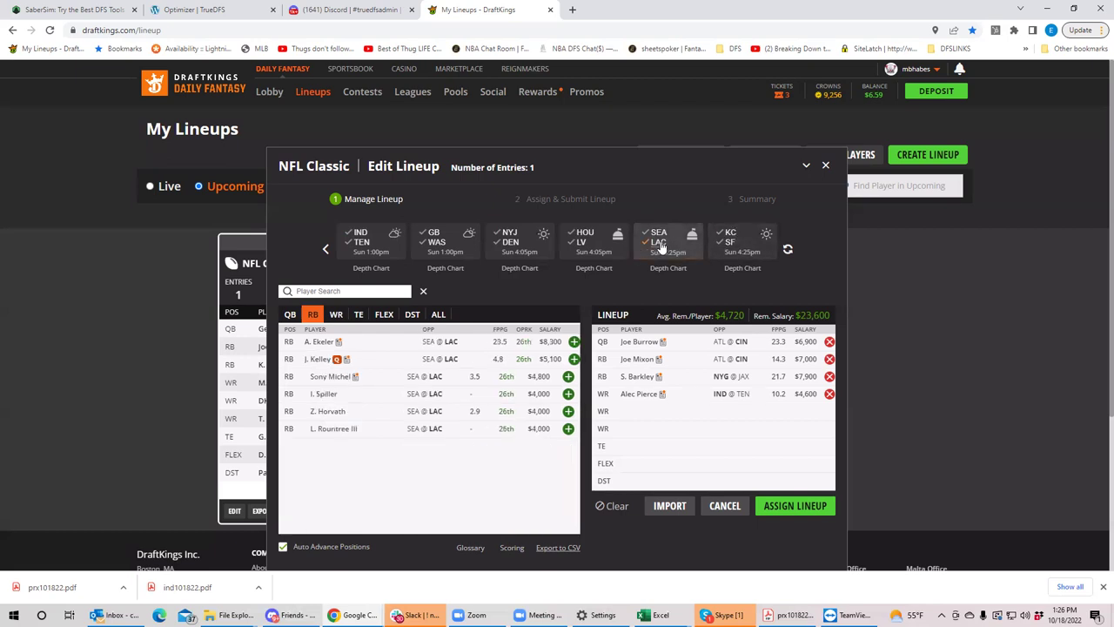
pyautogui.click(338, 316)
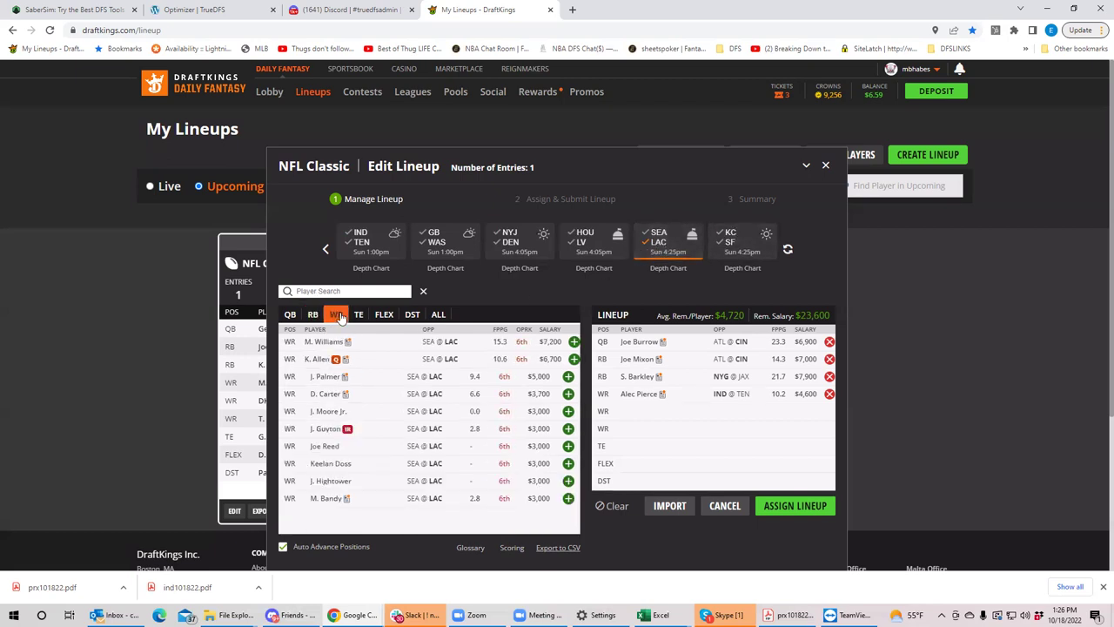
pyautogui.click(326, 359)
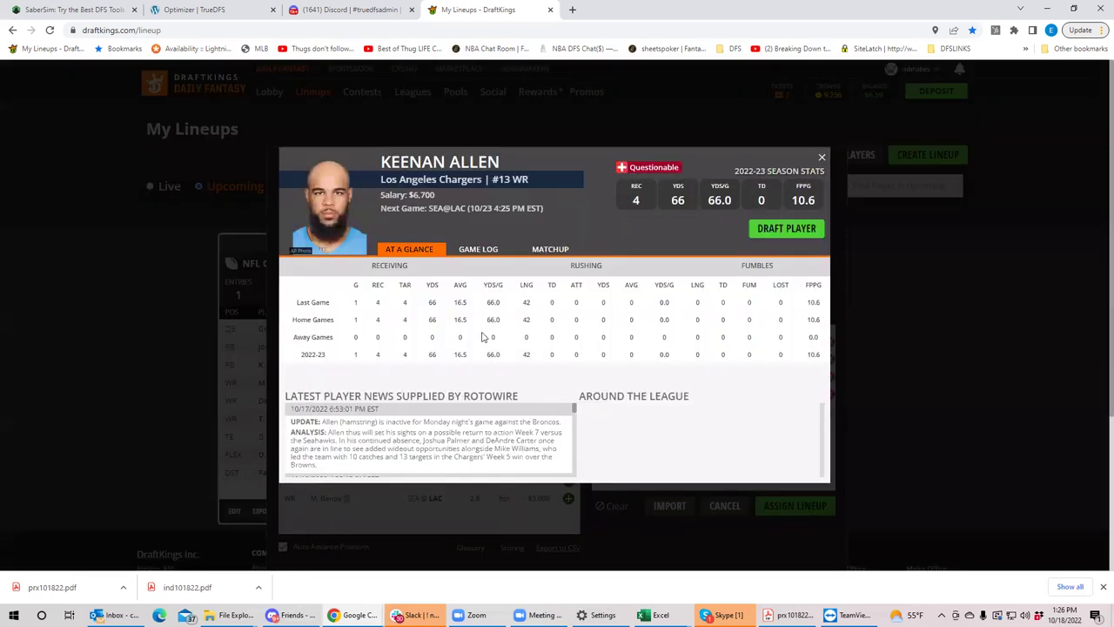
pyautogui.click(821, 161)
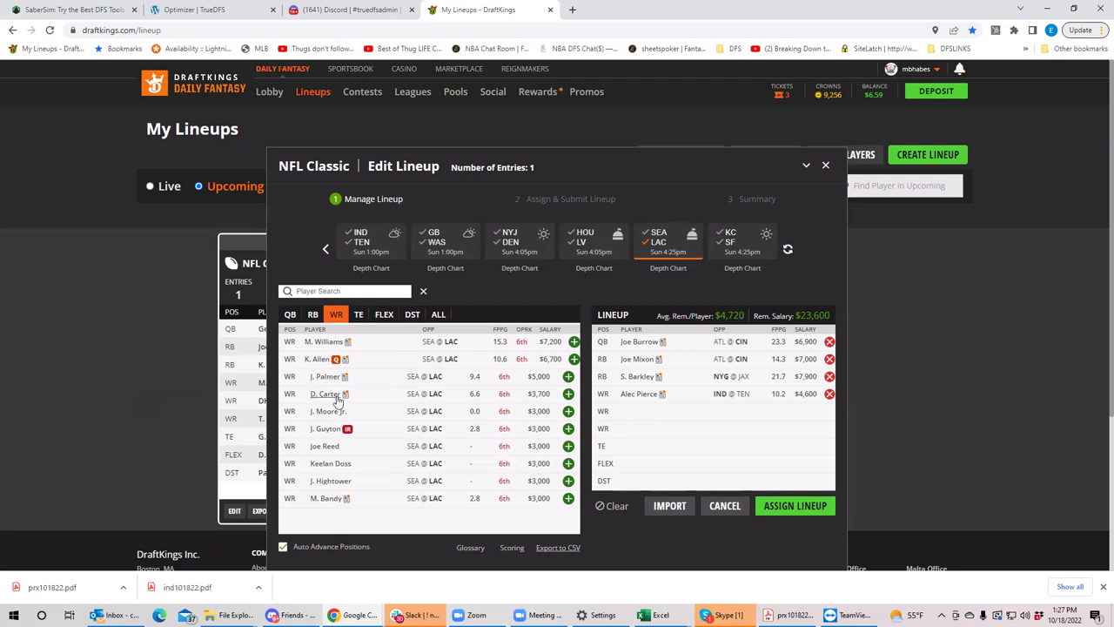
pyautogui.click(359, 315)
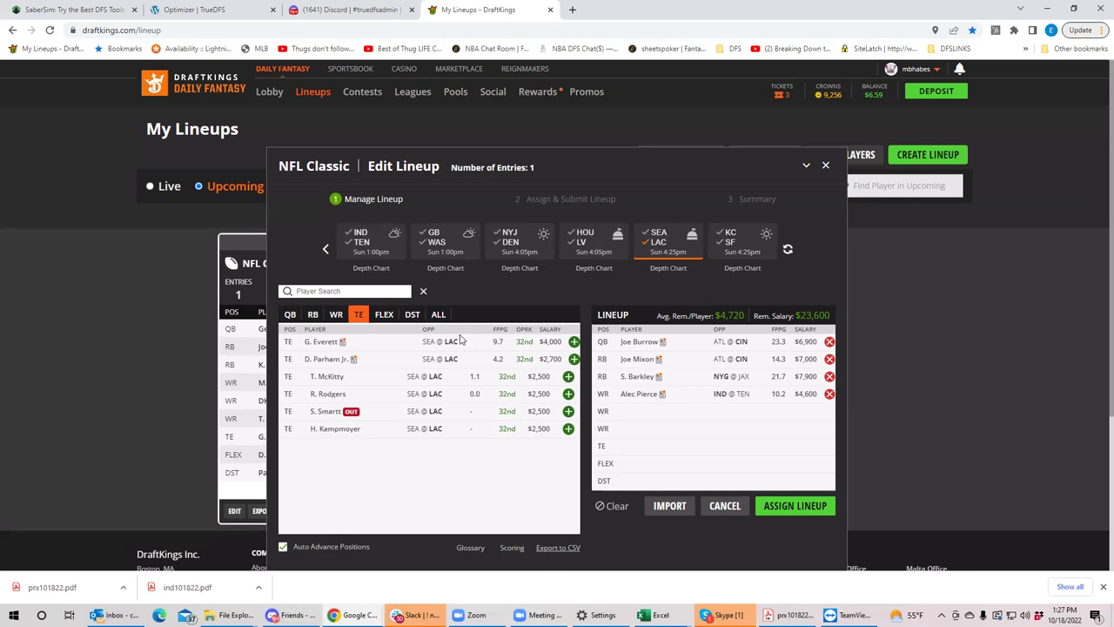
pyautogui.click(659, 240)
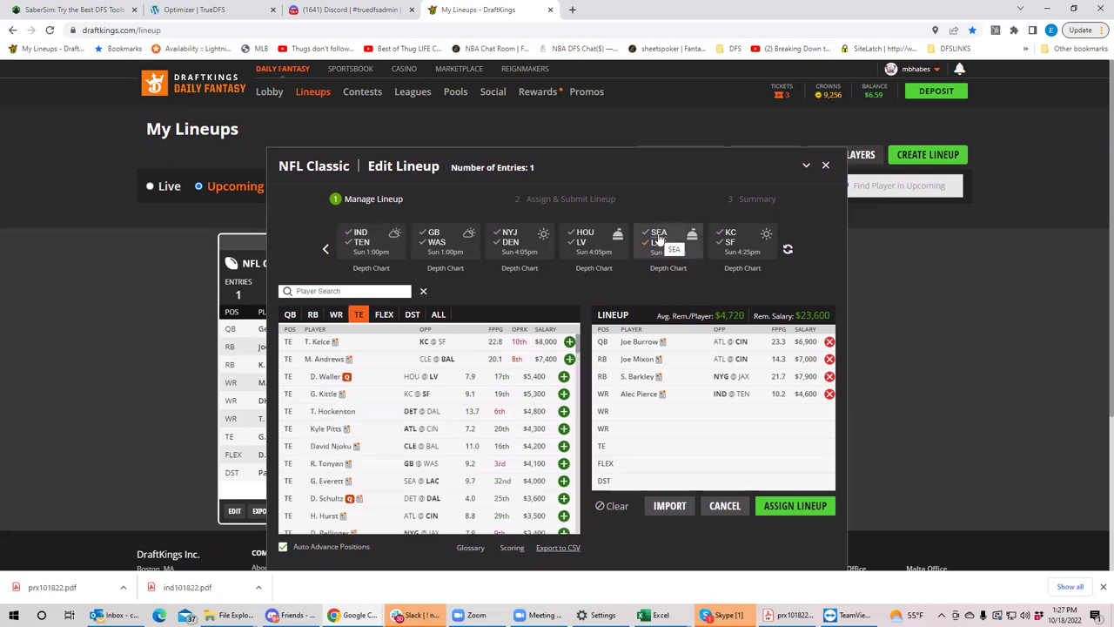
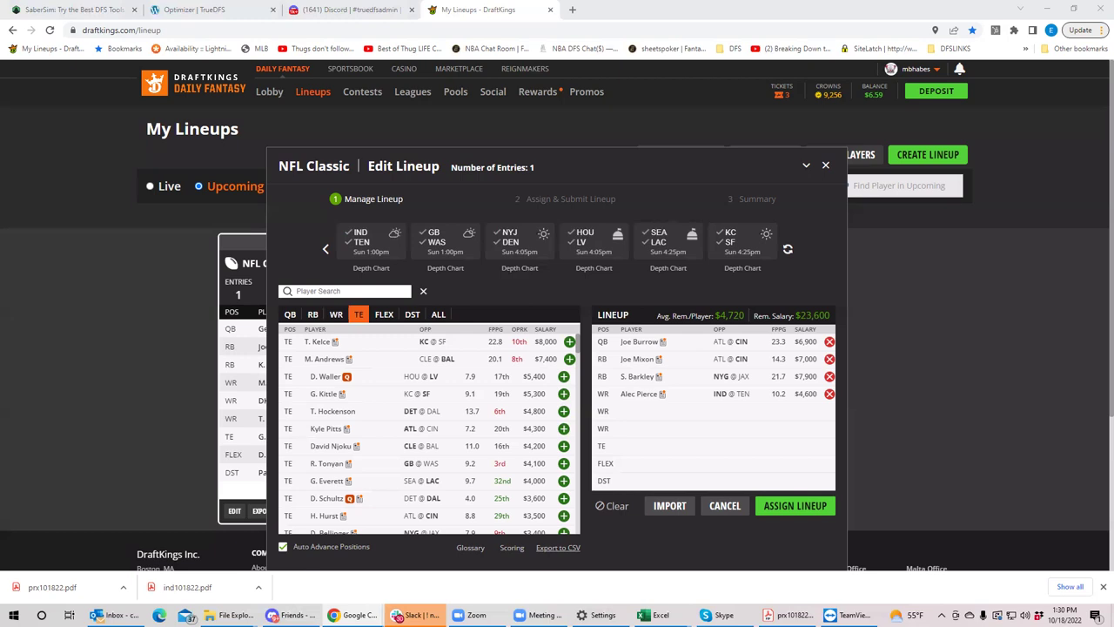
# In the KC–SF game, examine wide receiver Brandon Aiyuk's game log and list San Francisco's running backs, ending on all games.
pyautogui.click(764, 248)
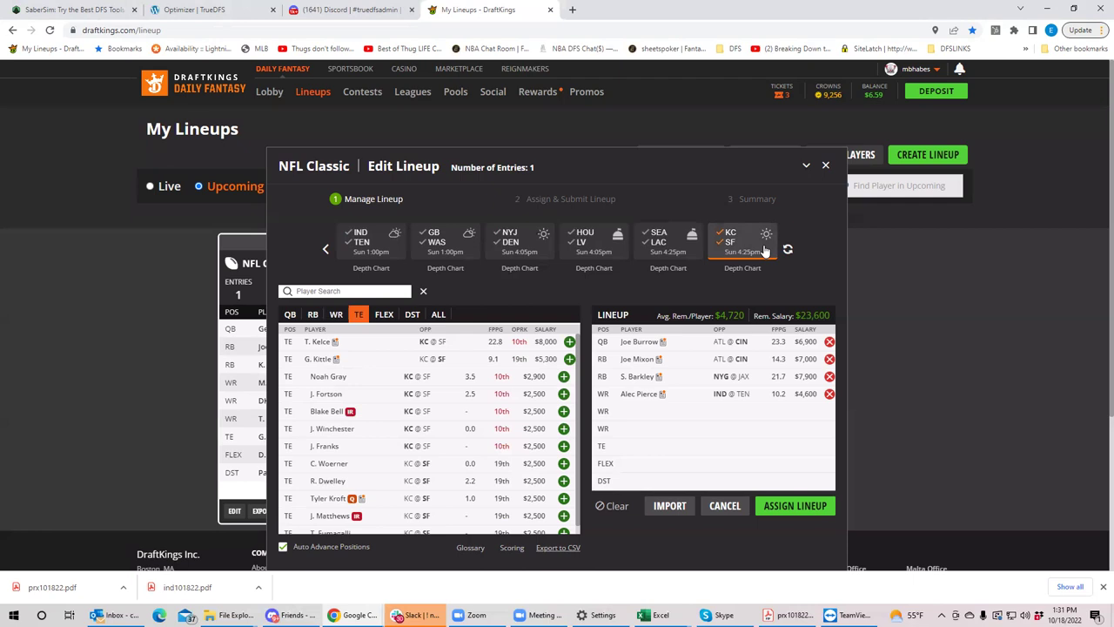
pyautogui.click(336, 314)
pyautogui.click(322, 359)
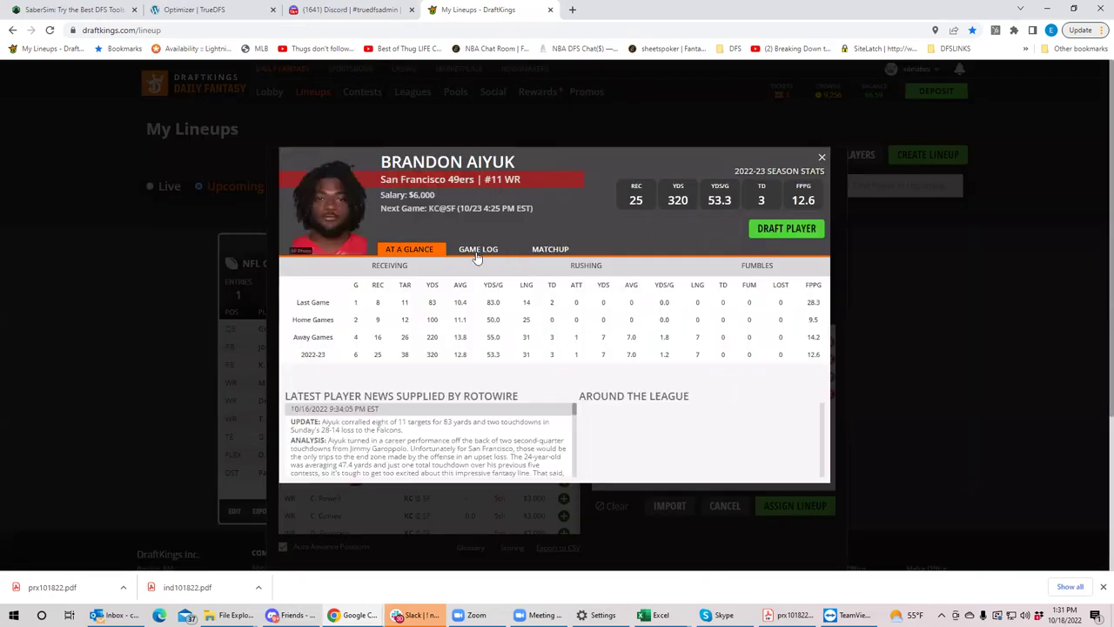
pyautogui.click(477, 252)
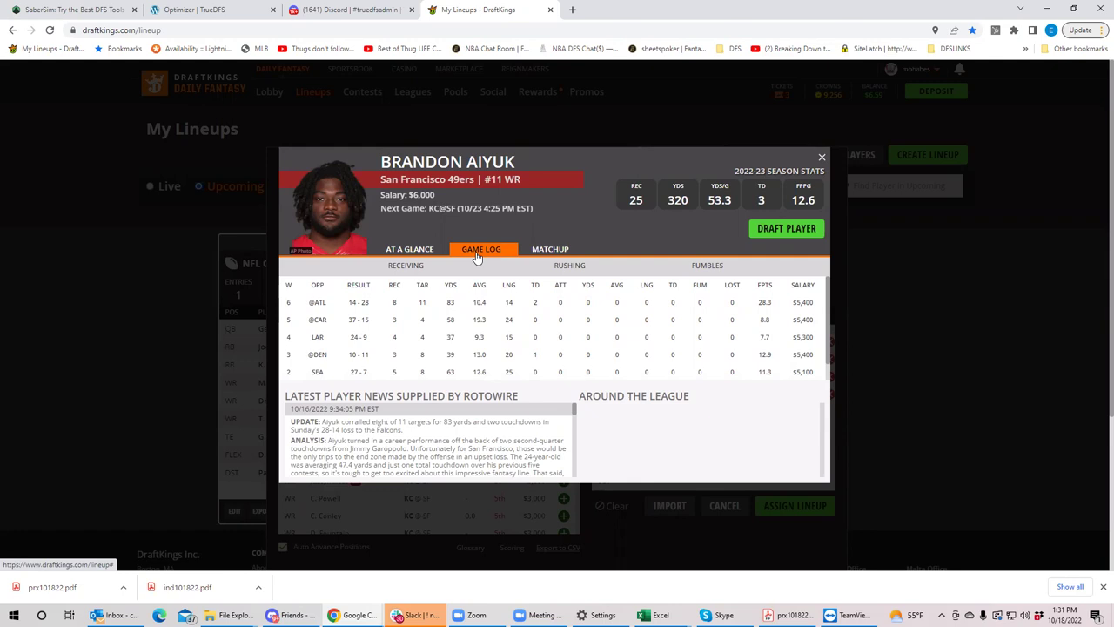
pyautogui.click(822, 160)
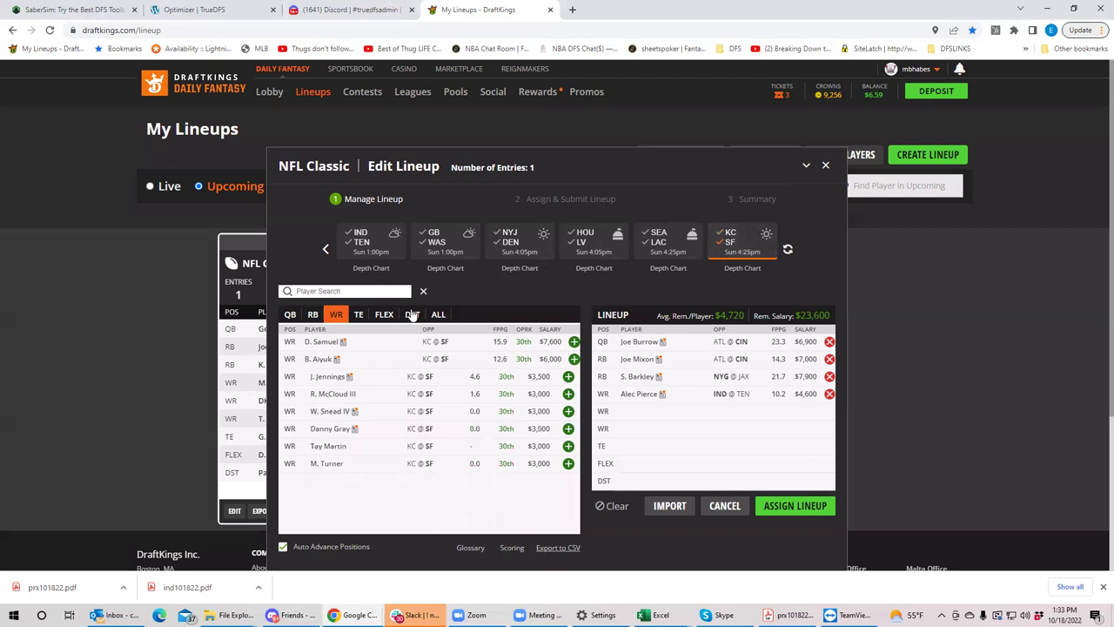
pyautogui.click(310, 315)
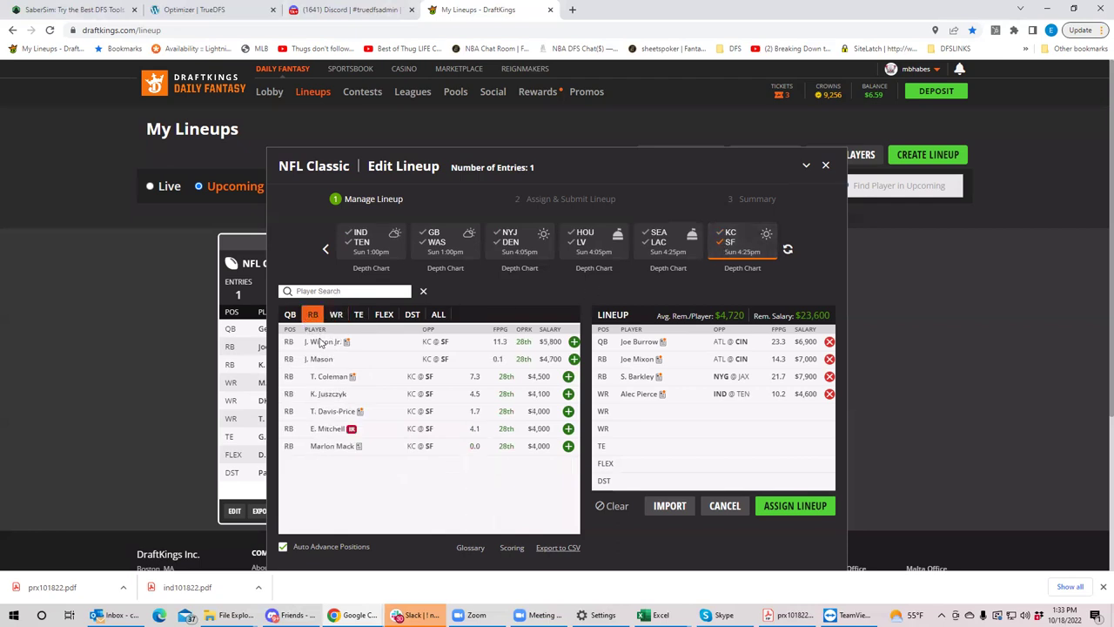
pyautogui.click(727, 247)
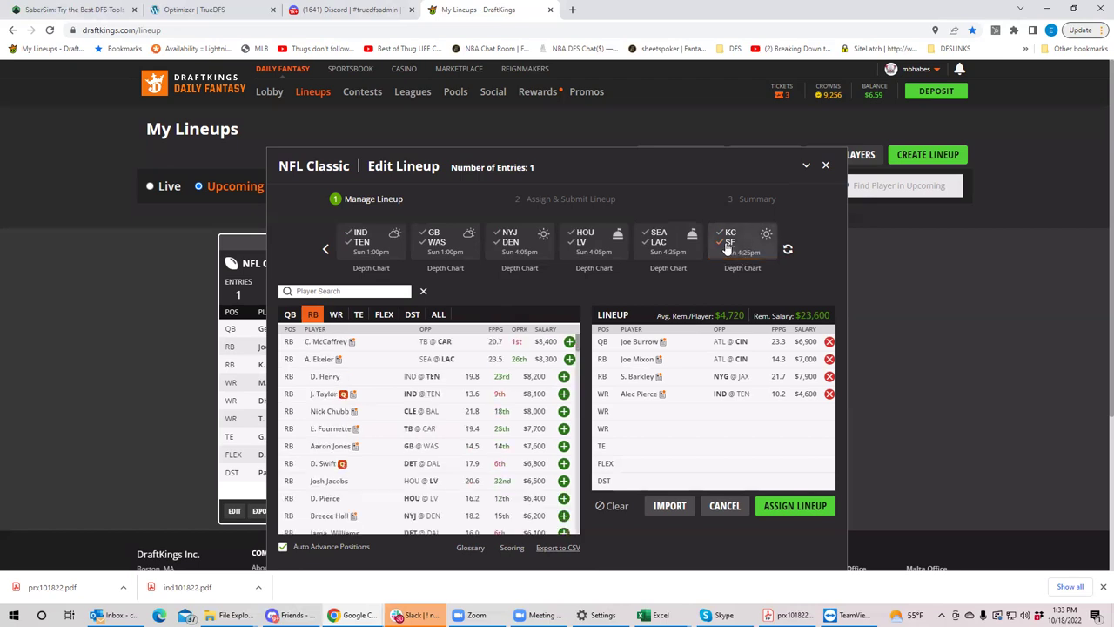
# Empty the lineup by removing Alec Pierce, S. Barkley, Joe Mixon and Joe Burrow.
pyautogui.click(829, 394)
pyautogui.click(829, 376)
pyautogui.click(828, 360)
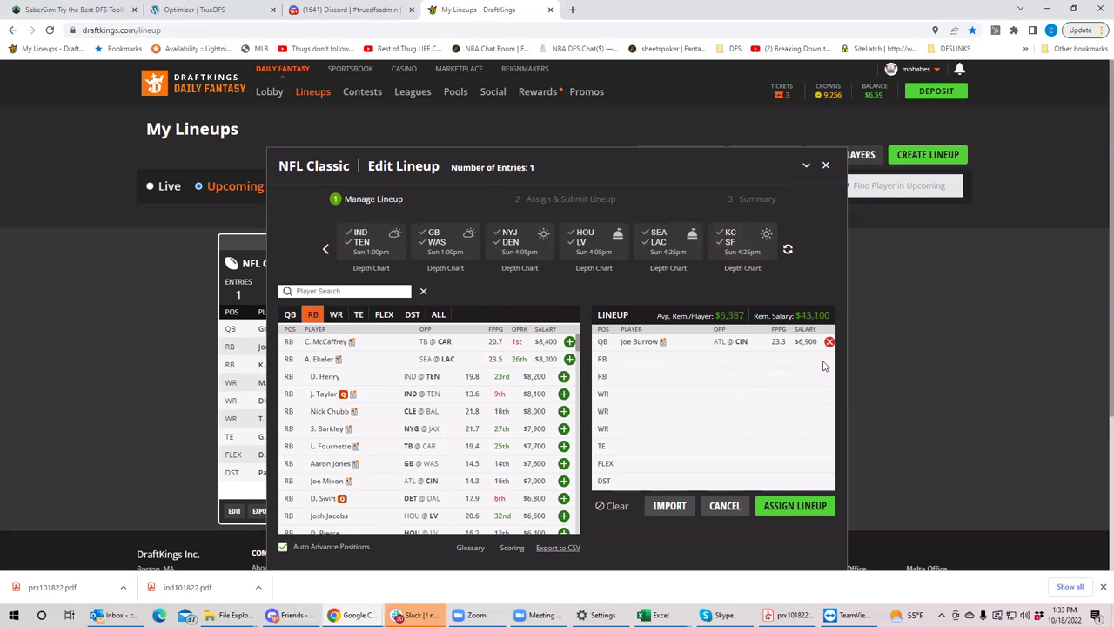
pyautogui.click(336, 316)
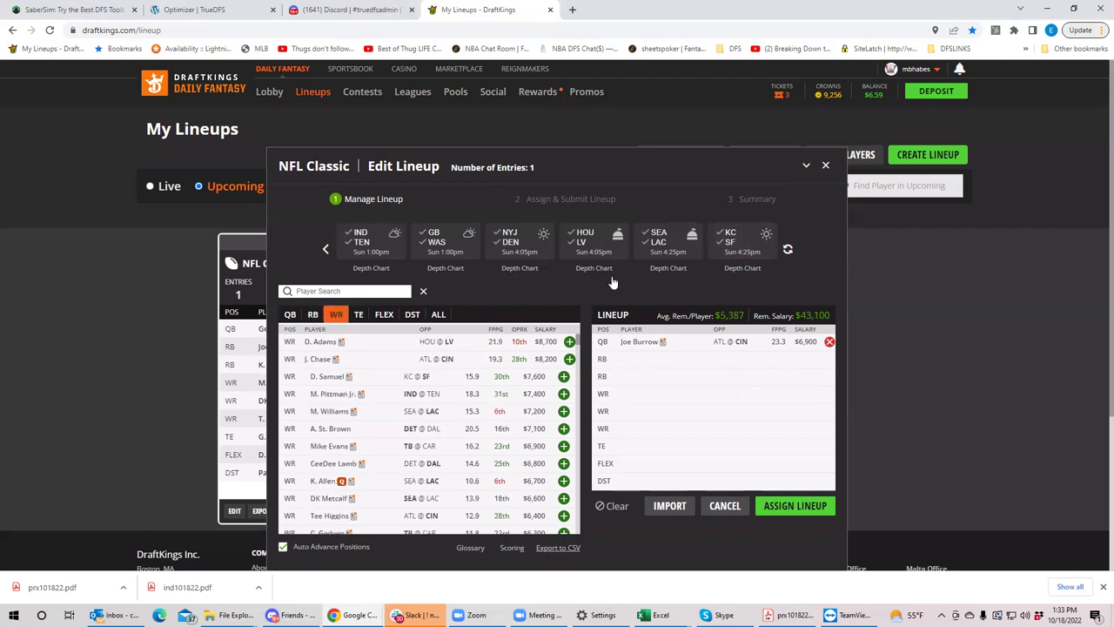
pyautogui.click(828, 341)
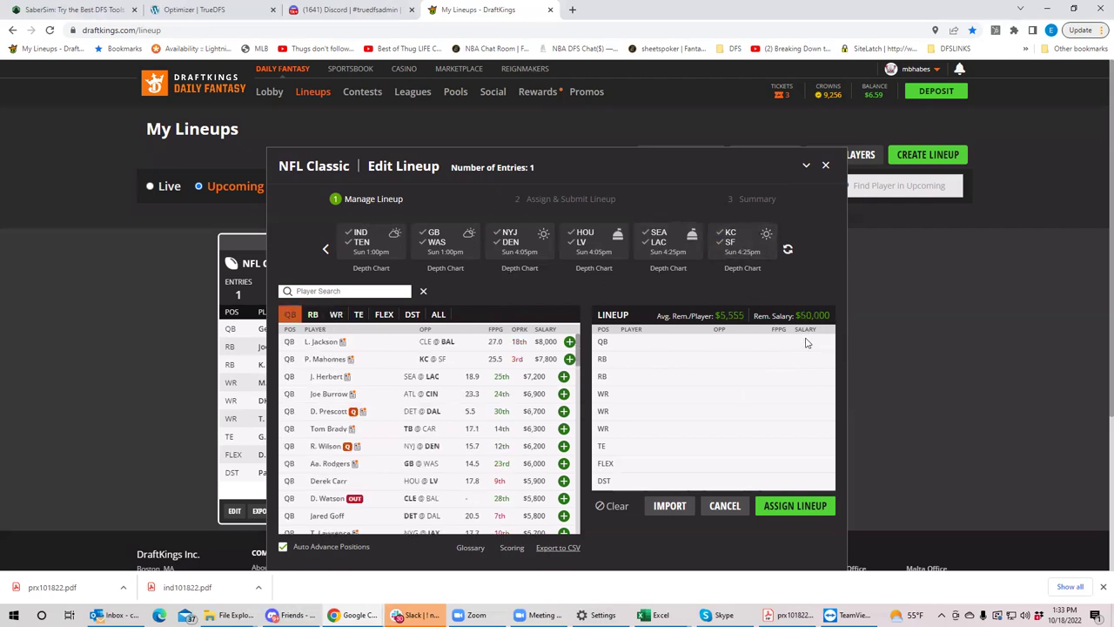
# Build a San Francisco stack with J. Garoppolo at quarterback and D. Samuel and B. Aiyuk at wide receiver.
pyautogui.click(721, 243)
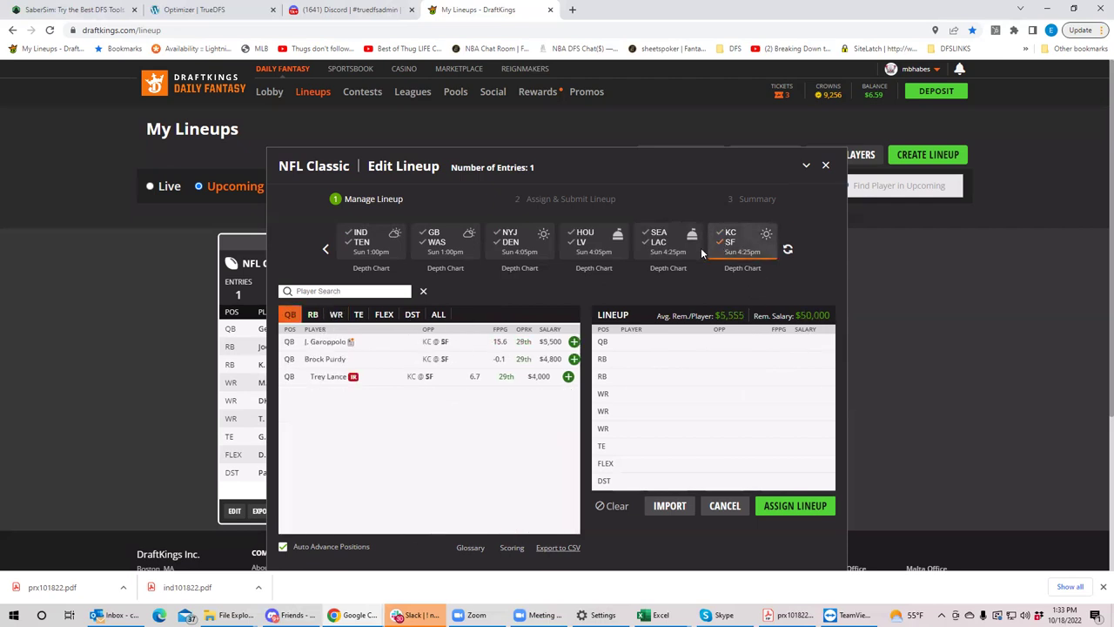
pyautogui.click(570, 342)
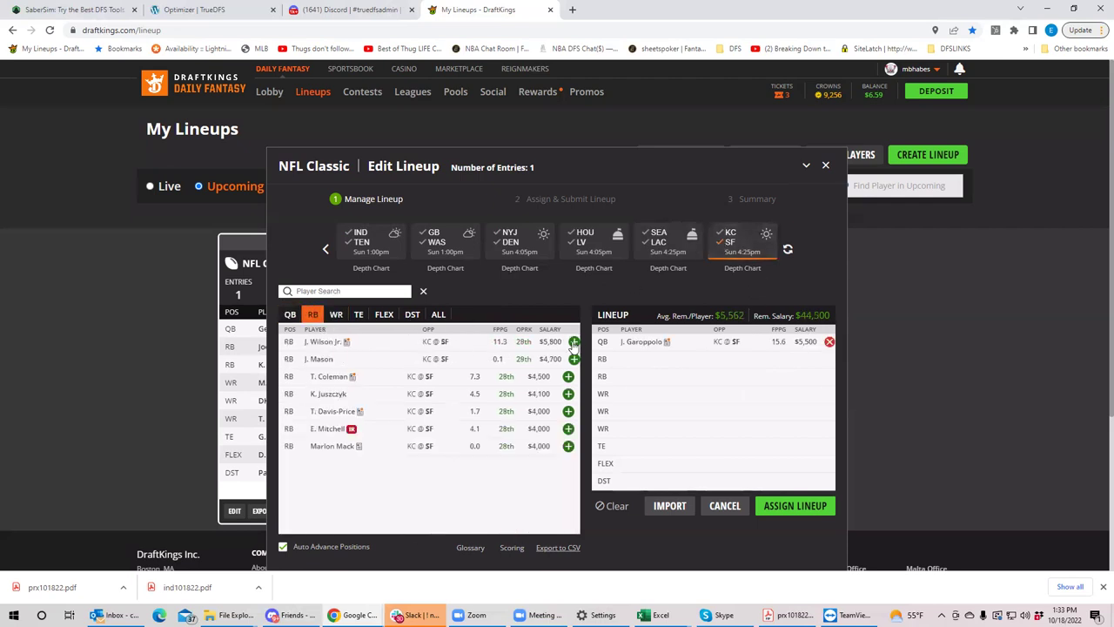
pyautogui.click(337, 316)
pyautogui.click(573, 342)
pyautogui.click(574, 342)
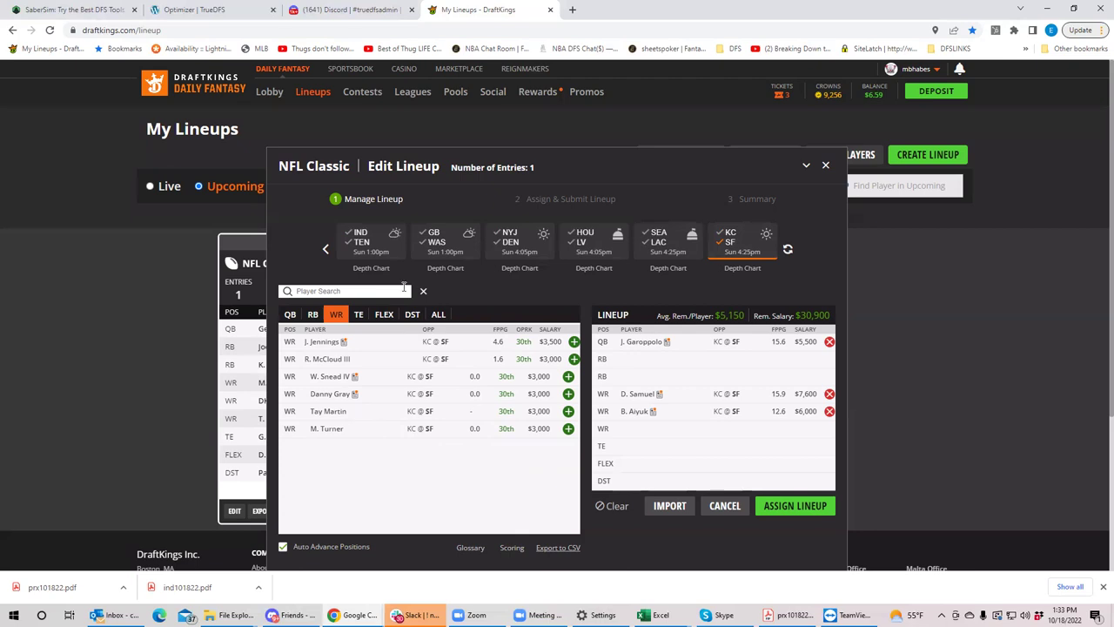
# Narrow the wide receivers to Kansas City and switch to Excel.
pyautogui.click(719, 232)
pyautogui.click(718, 242)
pyautogui.click(655, 614)
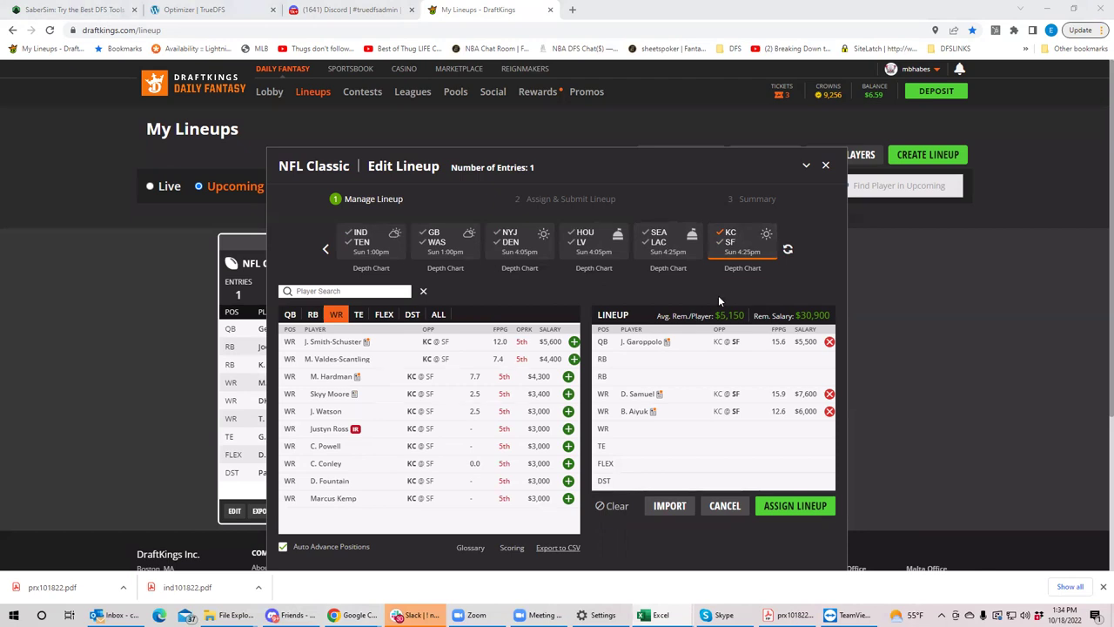
# Remove D. Samuel from the San Francisco stack and add G. Kittle at tight end.
pyautogui.click(829, 393)
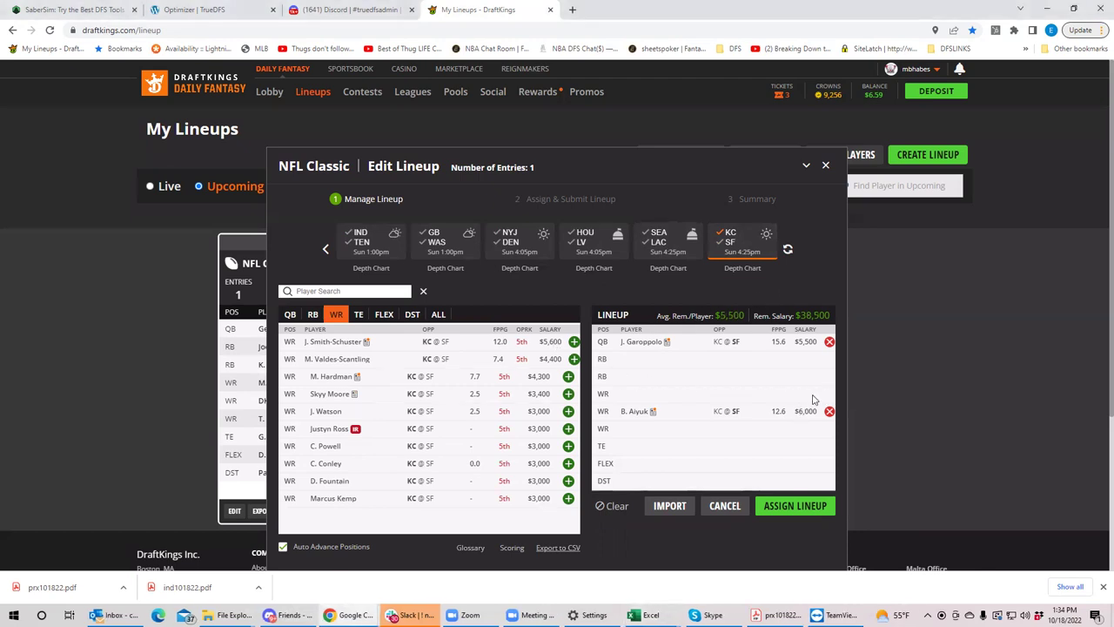
pyautogui.click(359, 317)
pyautogui.click(721, 235)
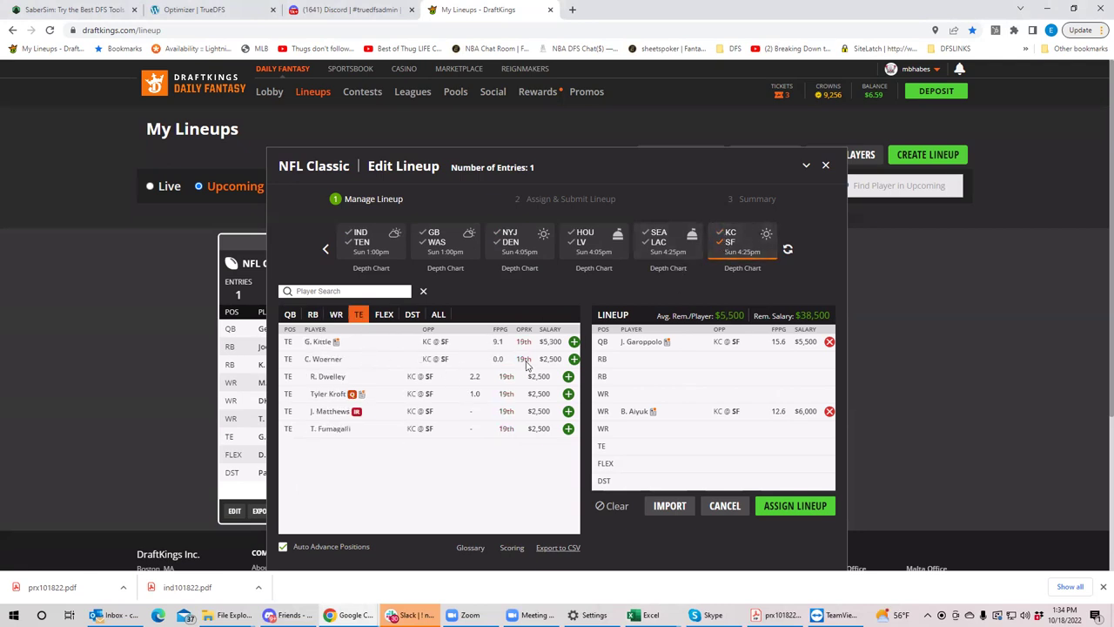
pyautogui.click(574, 341)
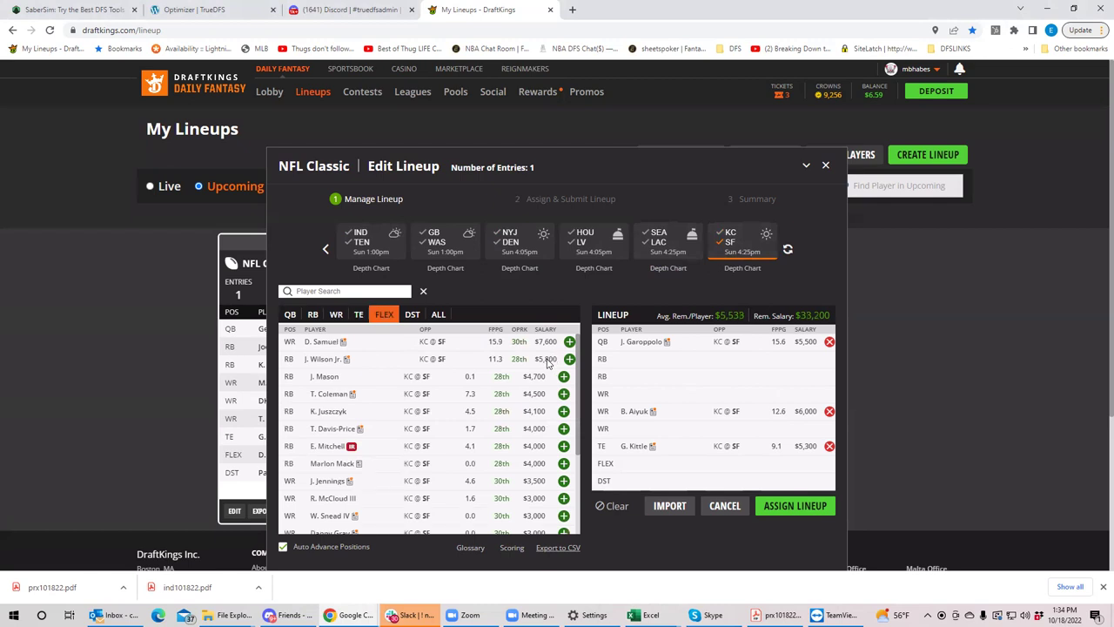
# Review the game logs of Kansas City receivers M. Valdes-Scantling and J. Smith-Schuster and add Valdes-Scantling to the lineup.
pyautogui.click(336, 315)
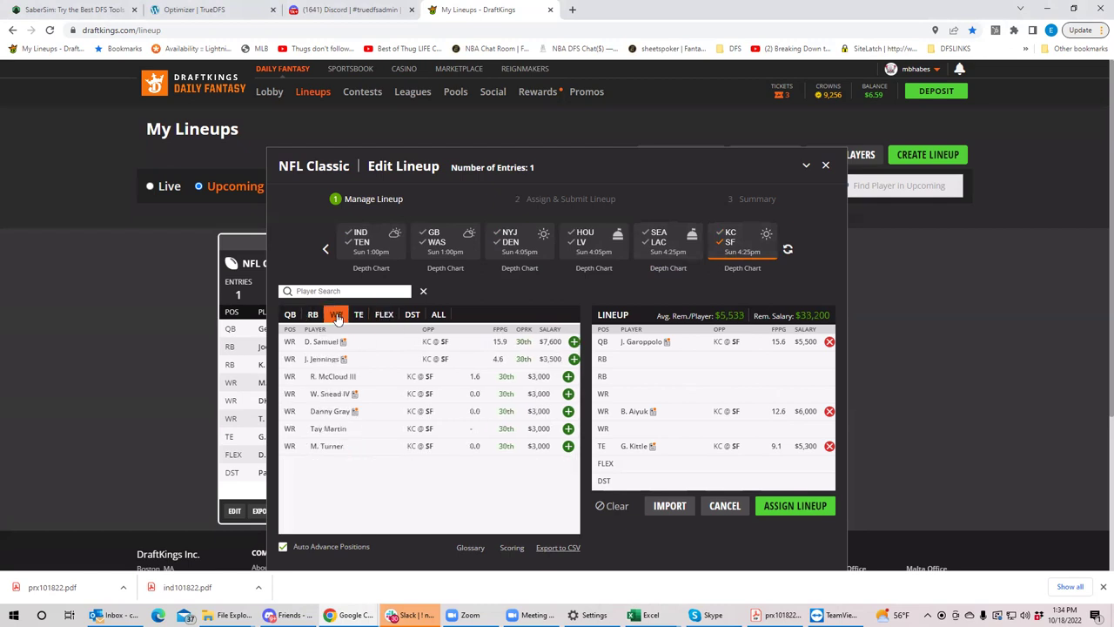
pyautogui.click(721, 237)
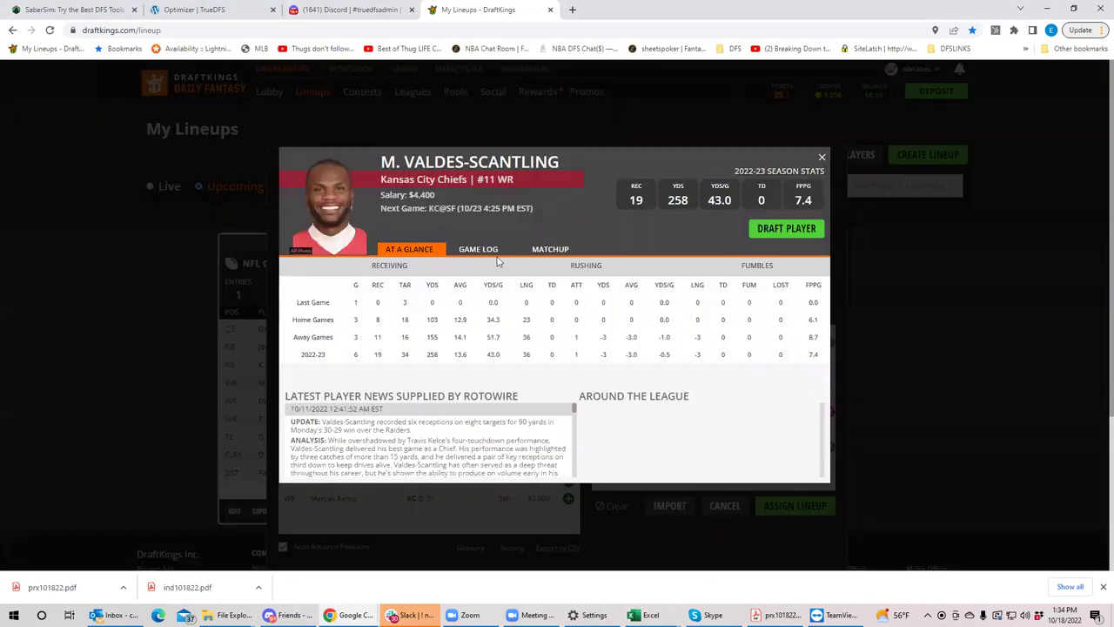
pyautogui.click(487, 252)
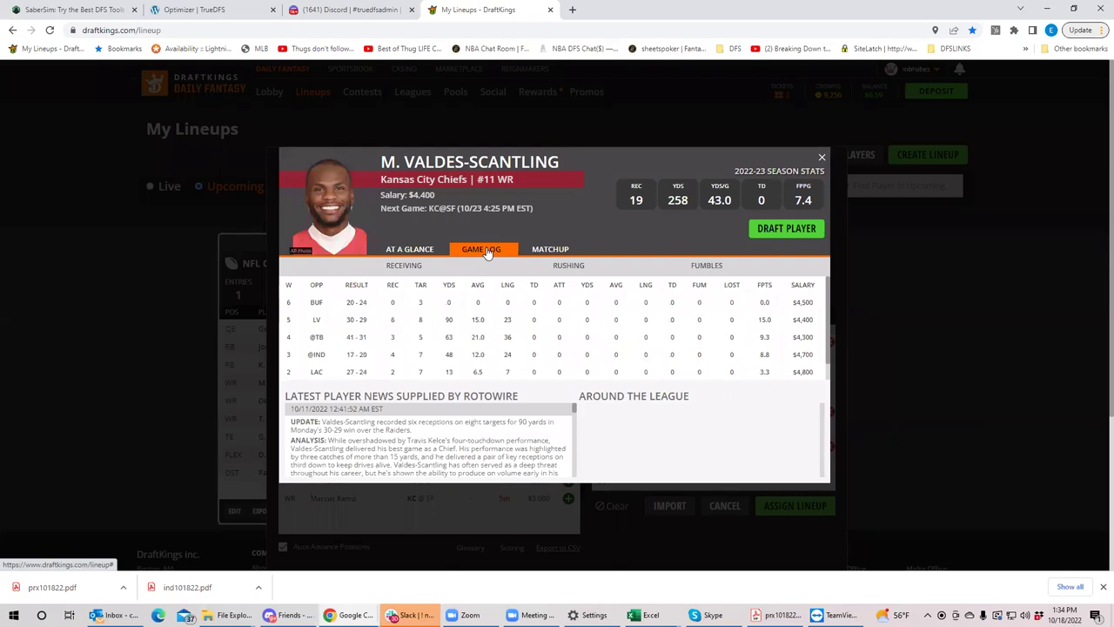
pyautogui.click(821, 158)
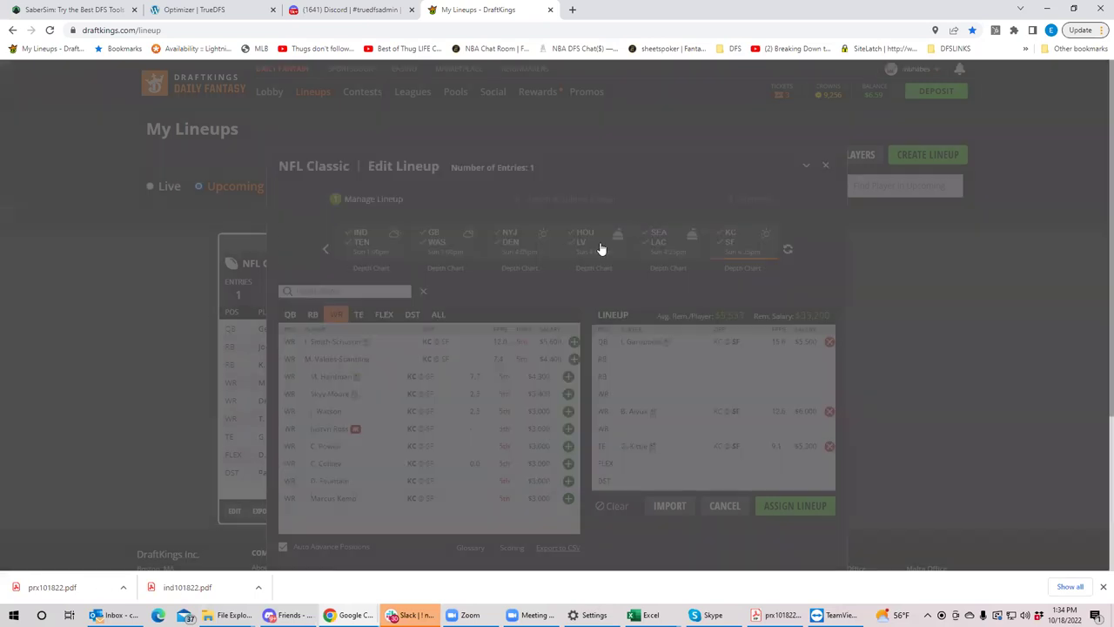
pyautogui.click(335, 342)
pyautogui.click(477, 250)
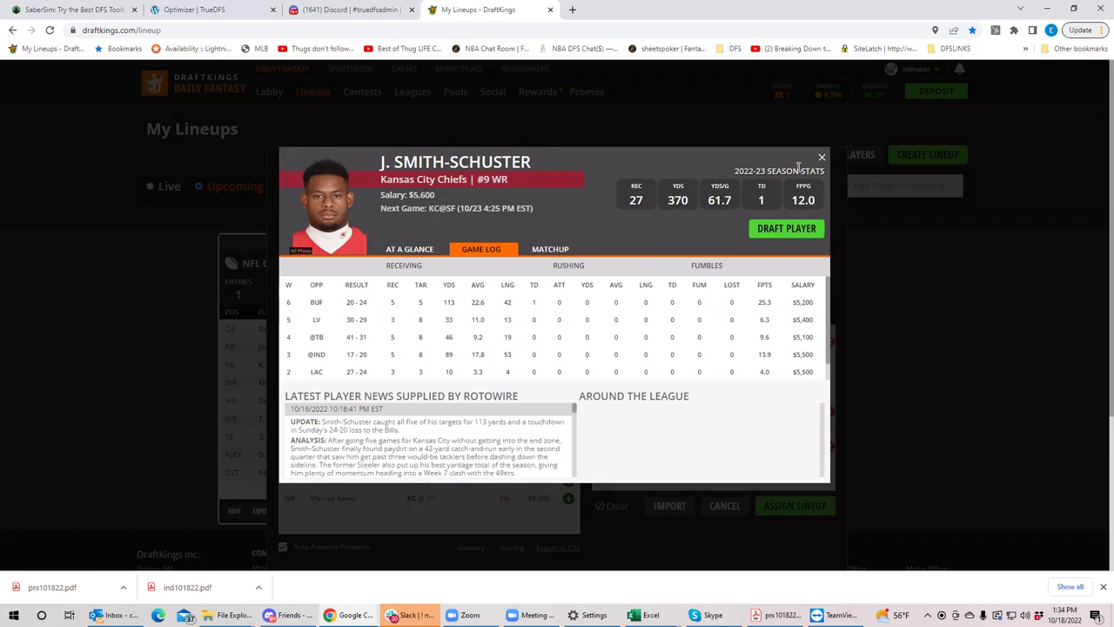
pyautogui.click(823, 158)
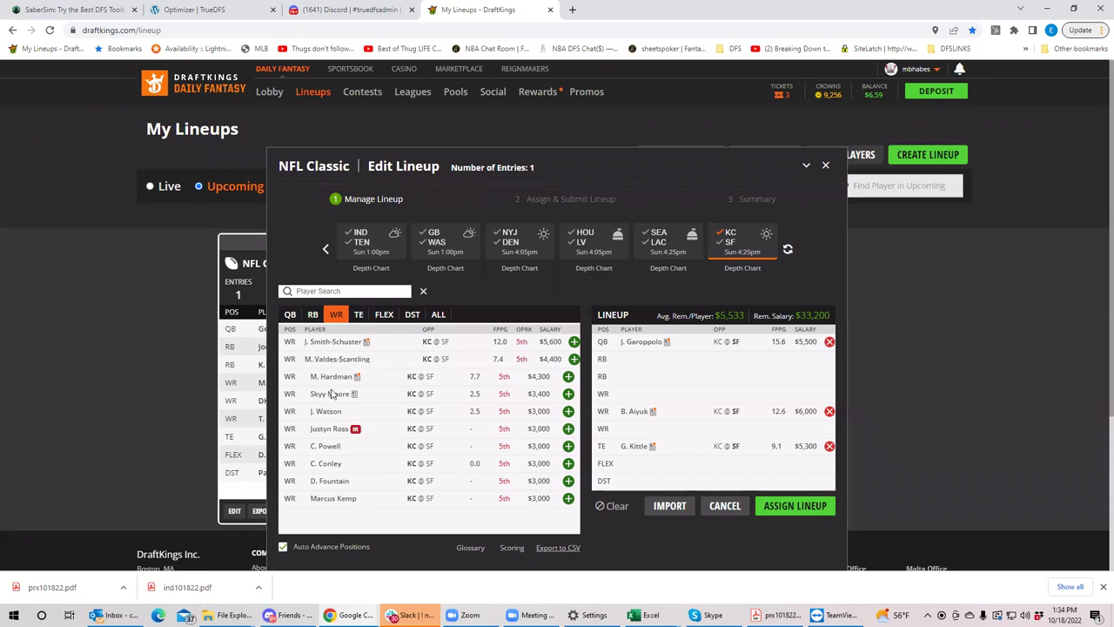
pyautogui.click(573, 360)
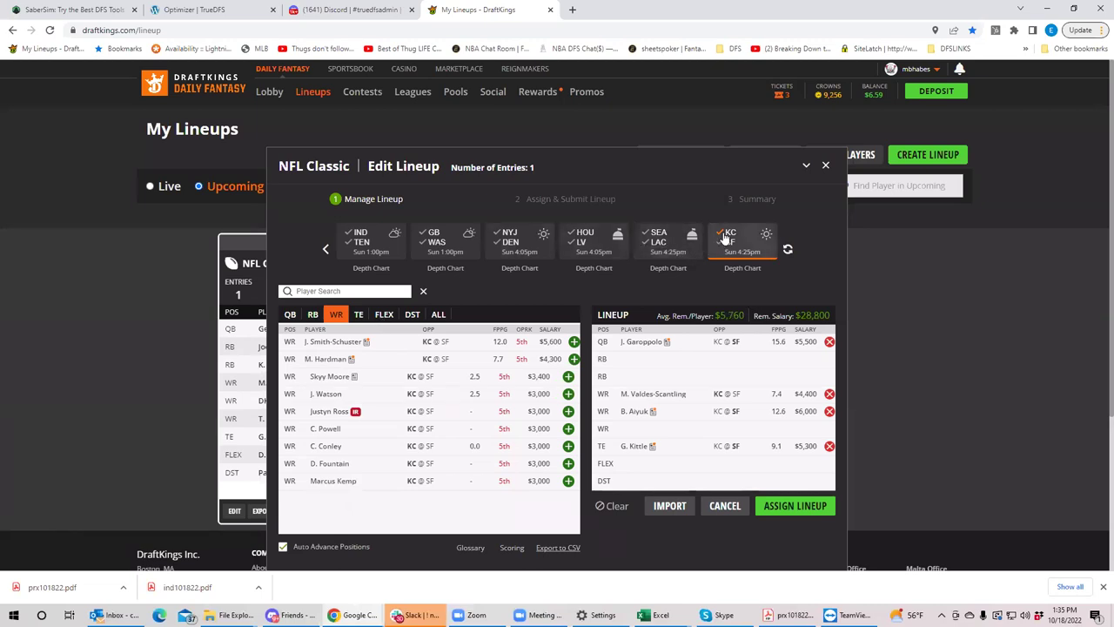
# Narrow the wide receivers to Seattle and examine M. Valdes-Scantling's game log from the lineup.
pyautogui.click(725, 236)
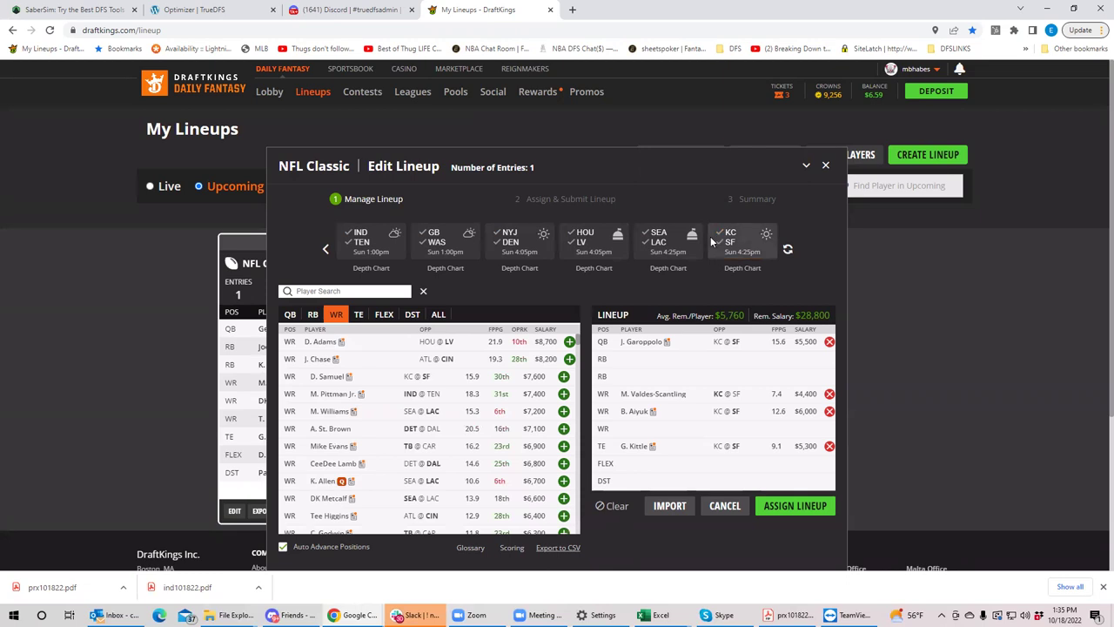
pyautogui.click(655, 235)
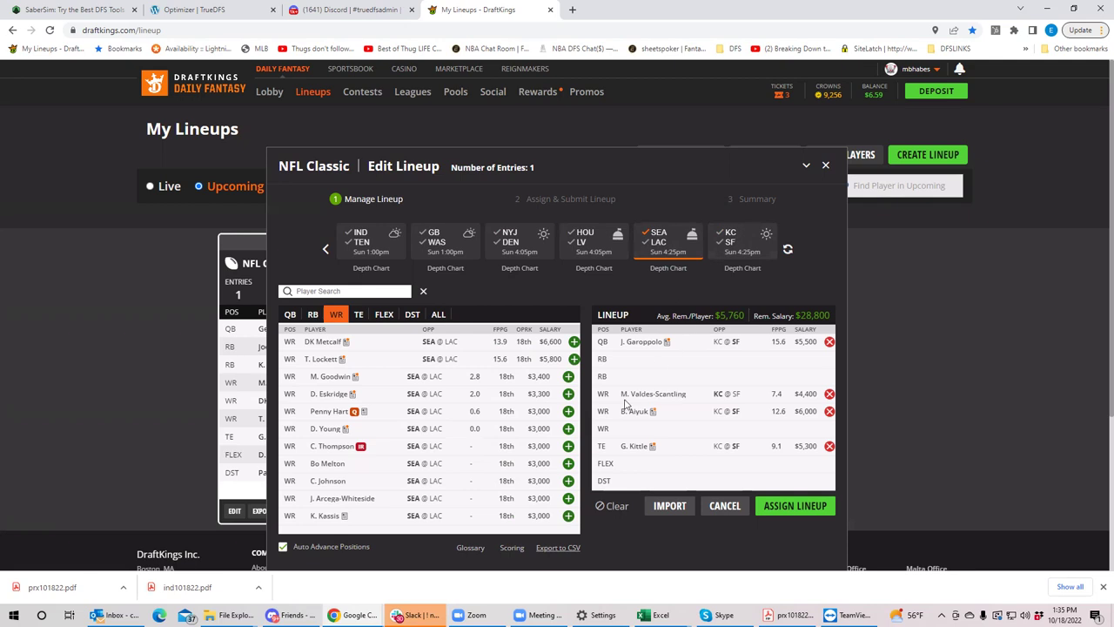
pyautogui.click(631, 397)
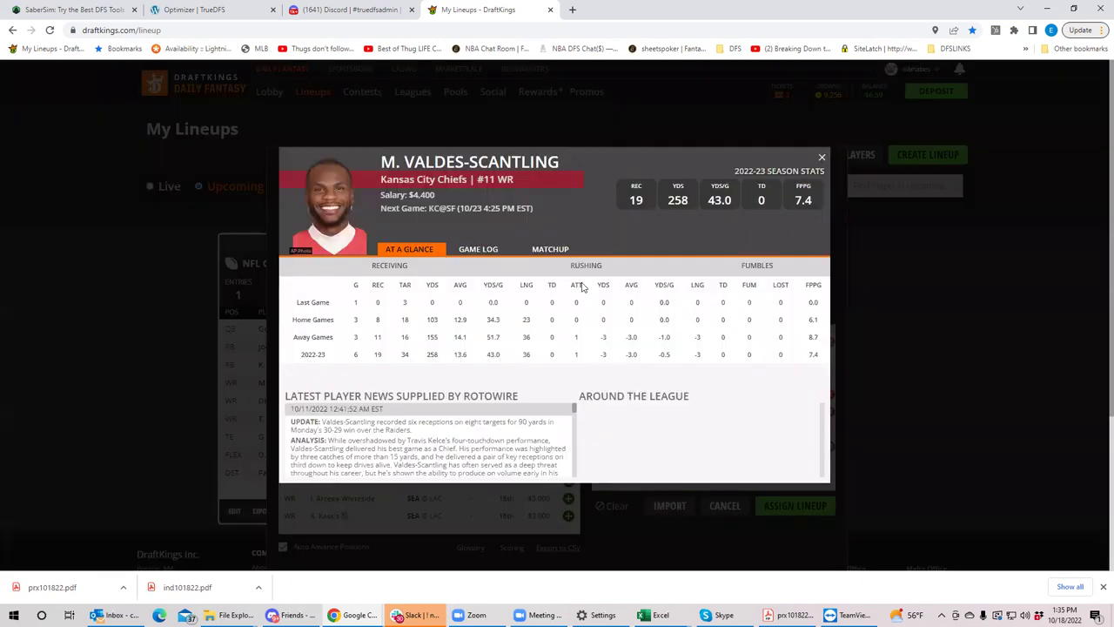
pyautogui.click(482, 250)
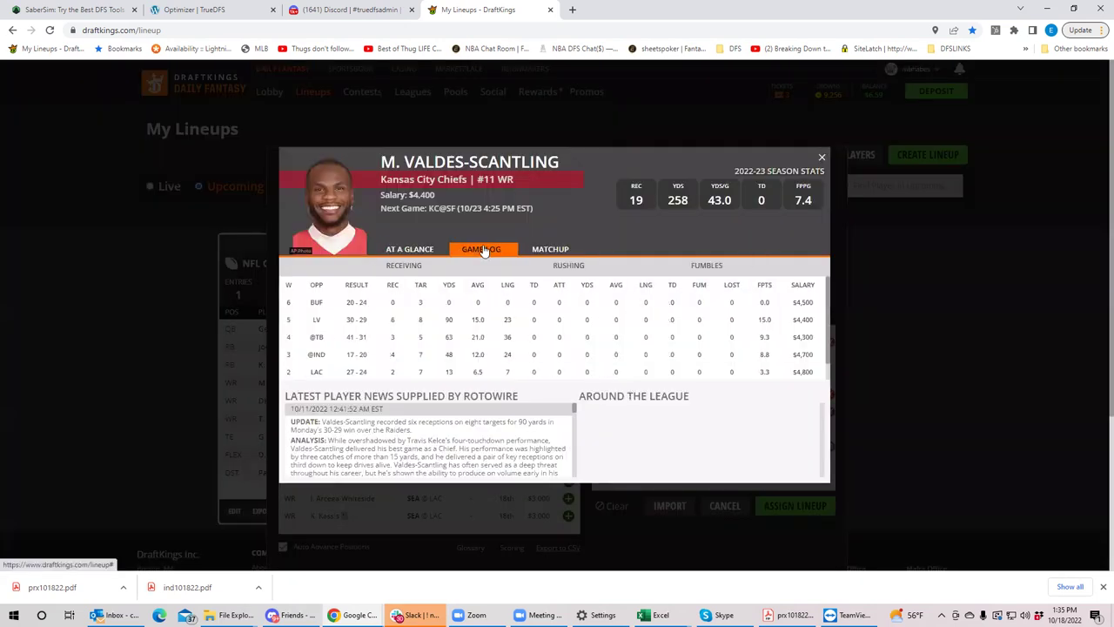
pyautogui.click(822, 158)
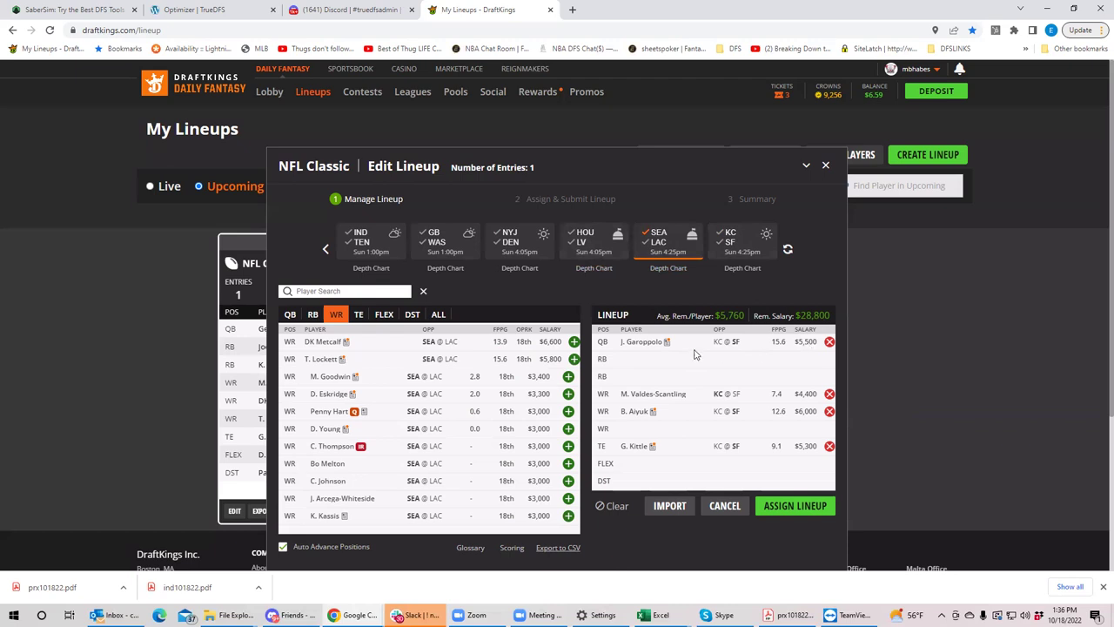
# Show all games again and look through the full list of defenses and their salaries.
pyautogui.click(658, 238)
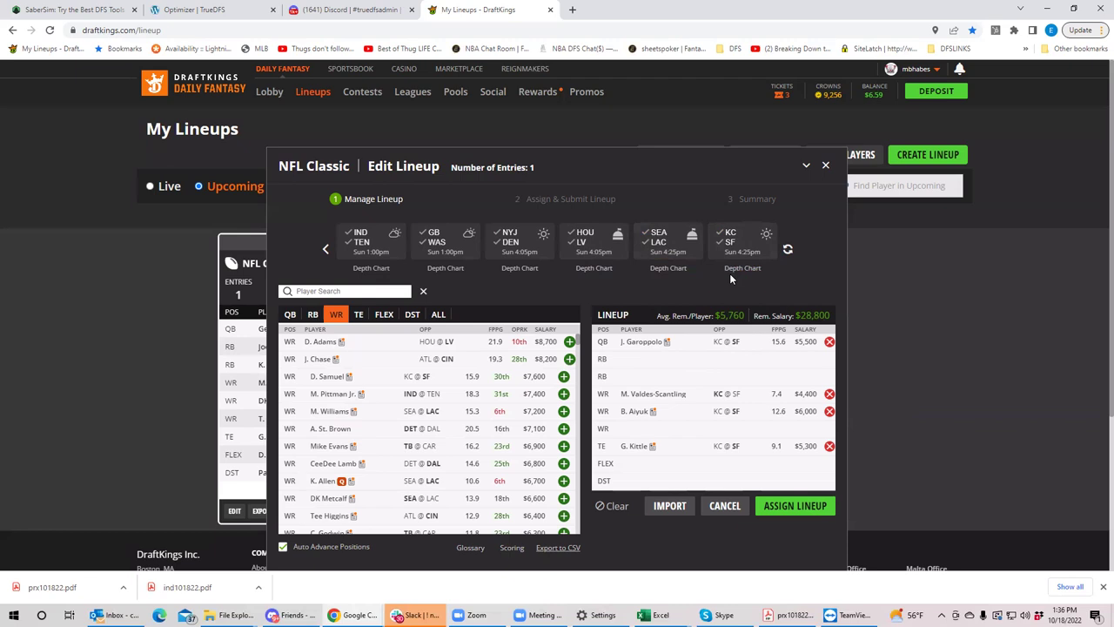
pyautogui.click(413, 315)
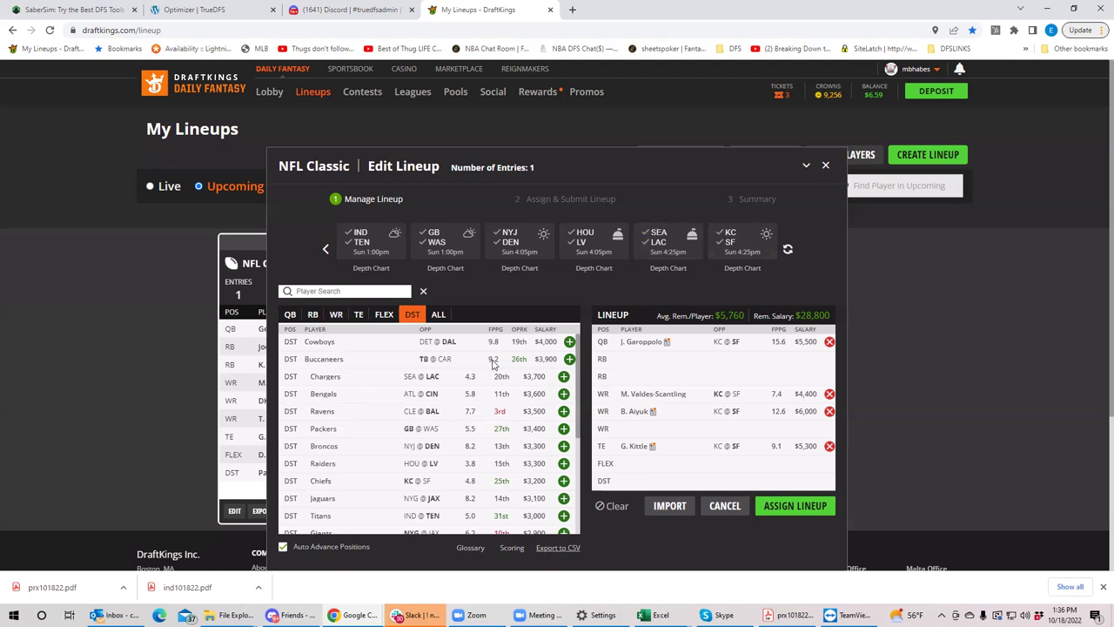
pyautogui.moveTo(577, 365); pyautogui.dragTo(586, 470)
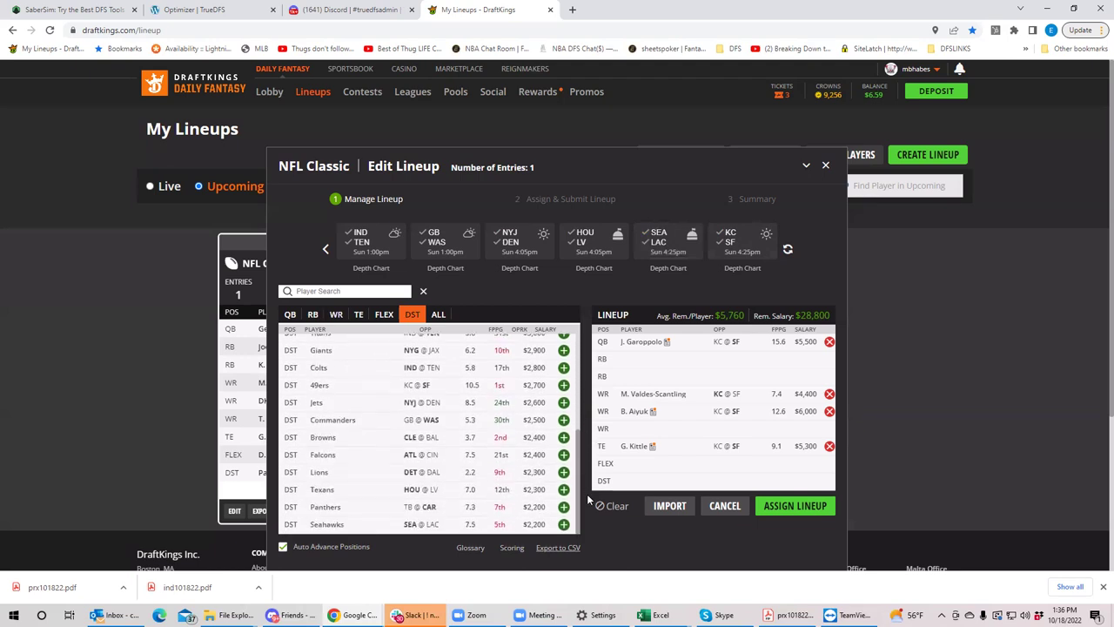
pyautogui.moveTo(576, 462); pyautogui.dragTo(566, 335)
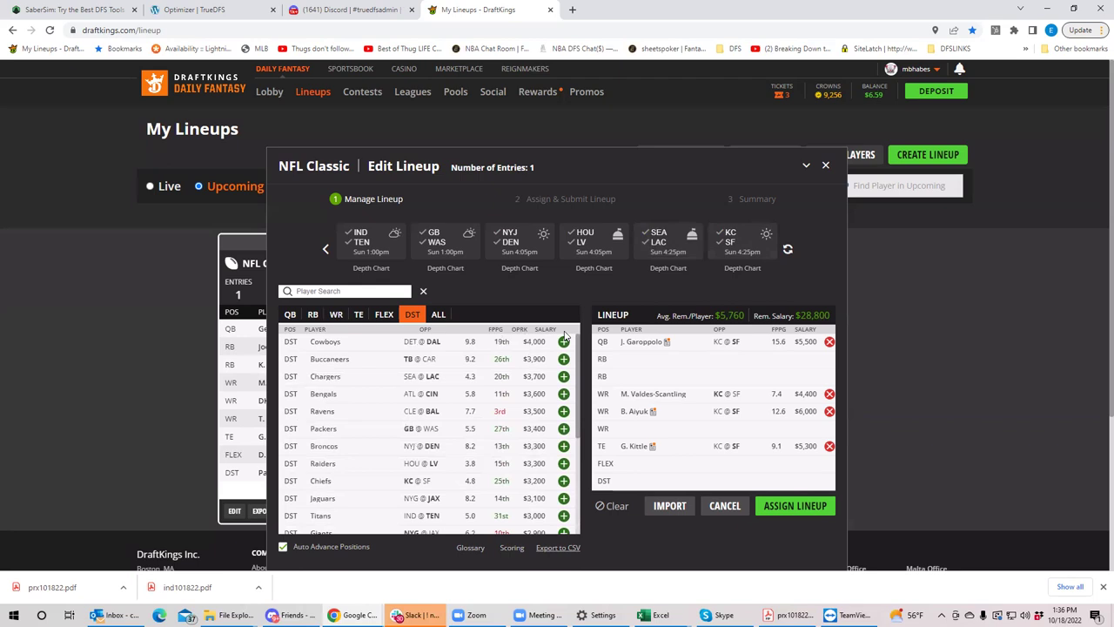